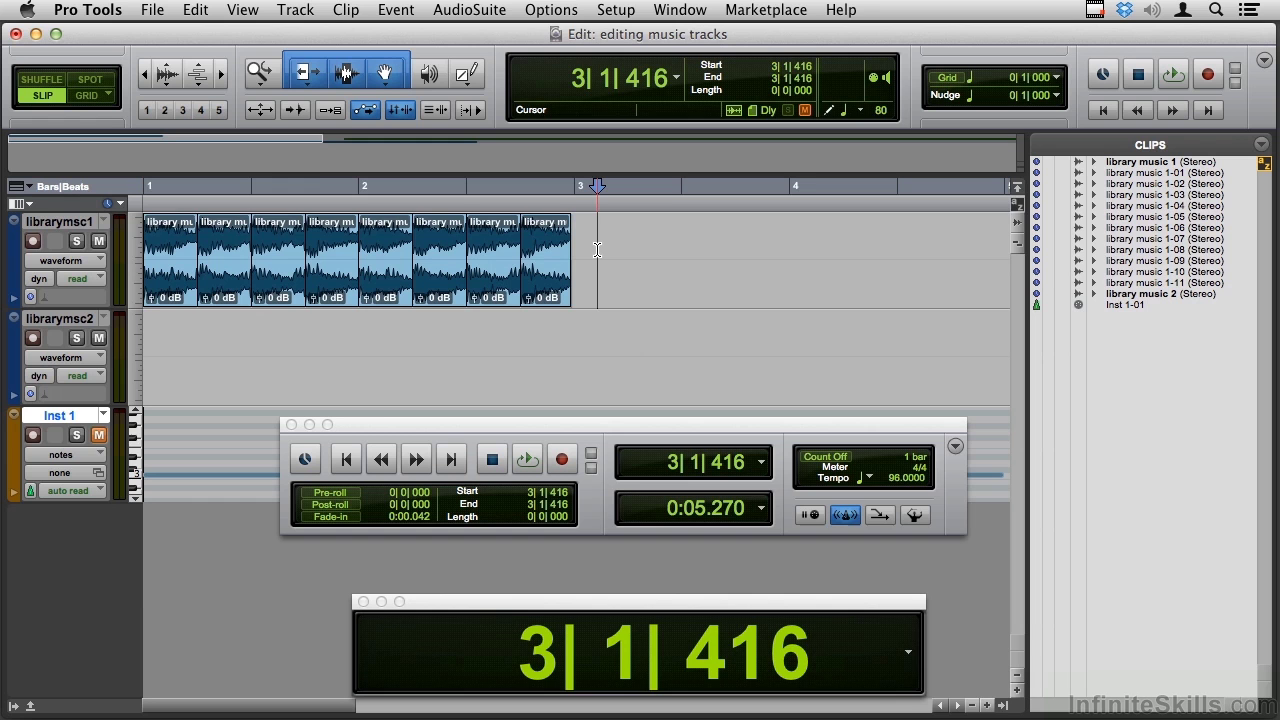
# - Replace the chopped clips on track 1 with the whole library music 1 clip at bar 1
pyautogui.tripleClick(597, 249)
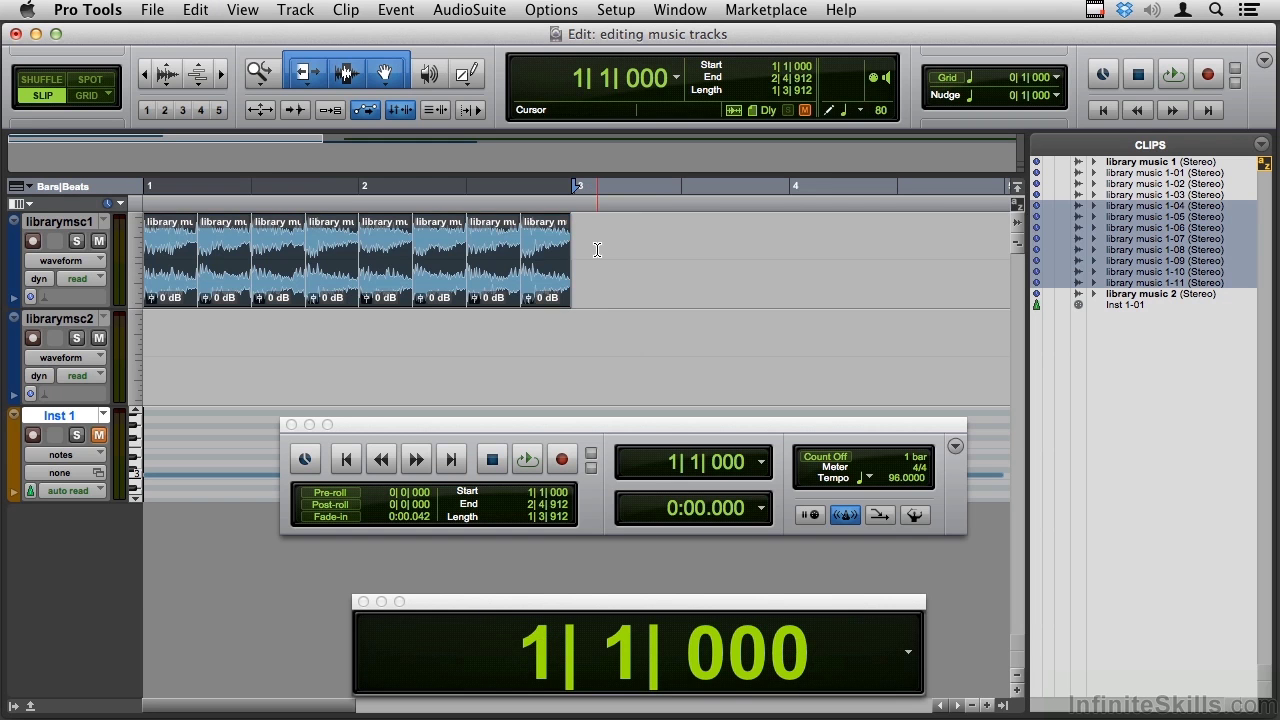
pyautogui.press('Delete')
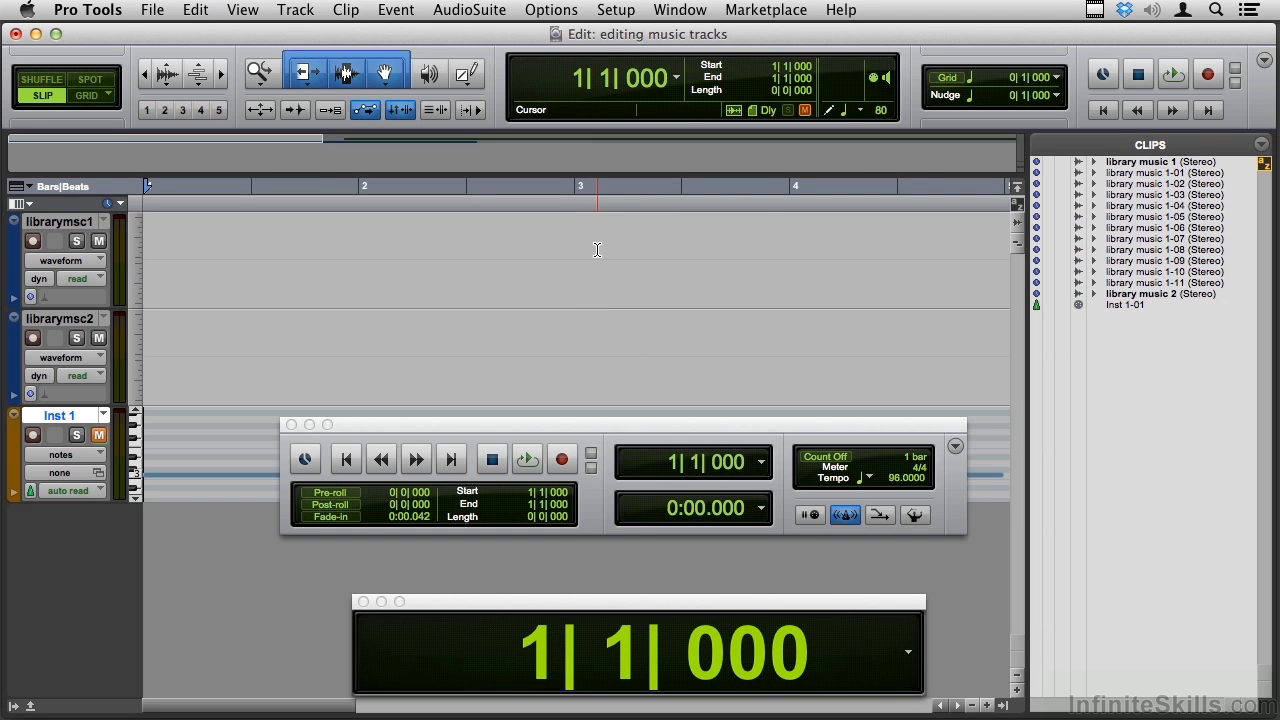
pyautogui.click(1073, 166)
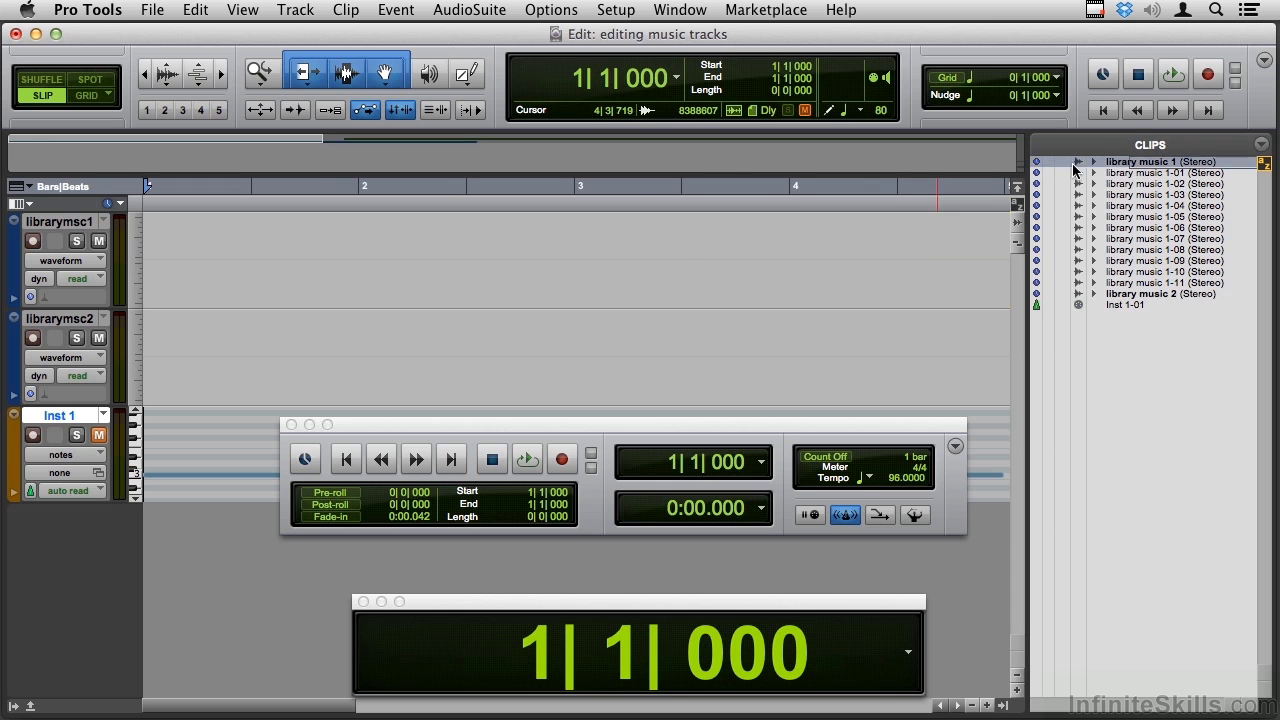
pyautogui.moveTo(1073, 166); pyautogui.dragTo(126, 276)
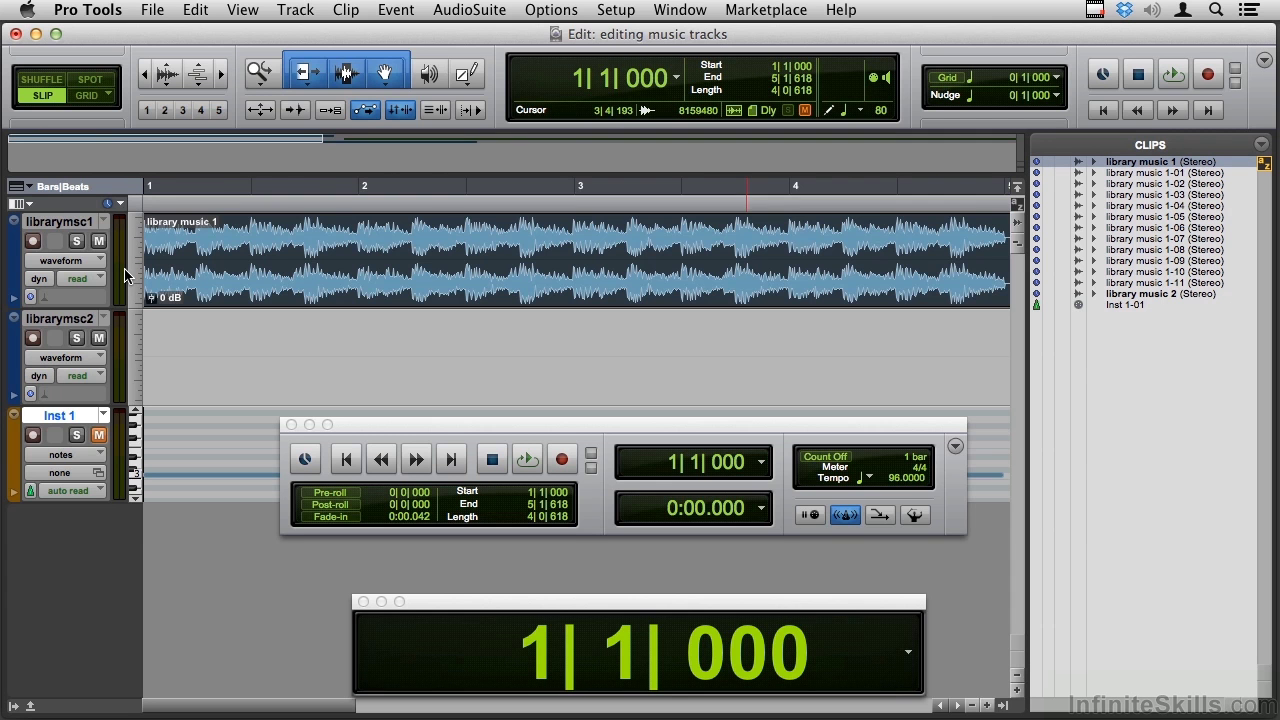
# - Move library music 2 on the second track so it also starts at bar 1
pyautogui.press('super+bracketleft')
pyautogui.press('super+bracketleft')
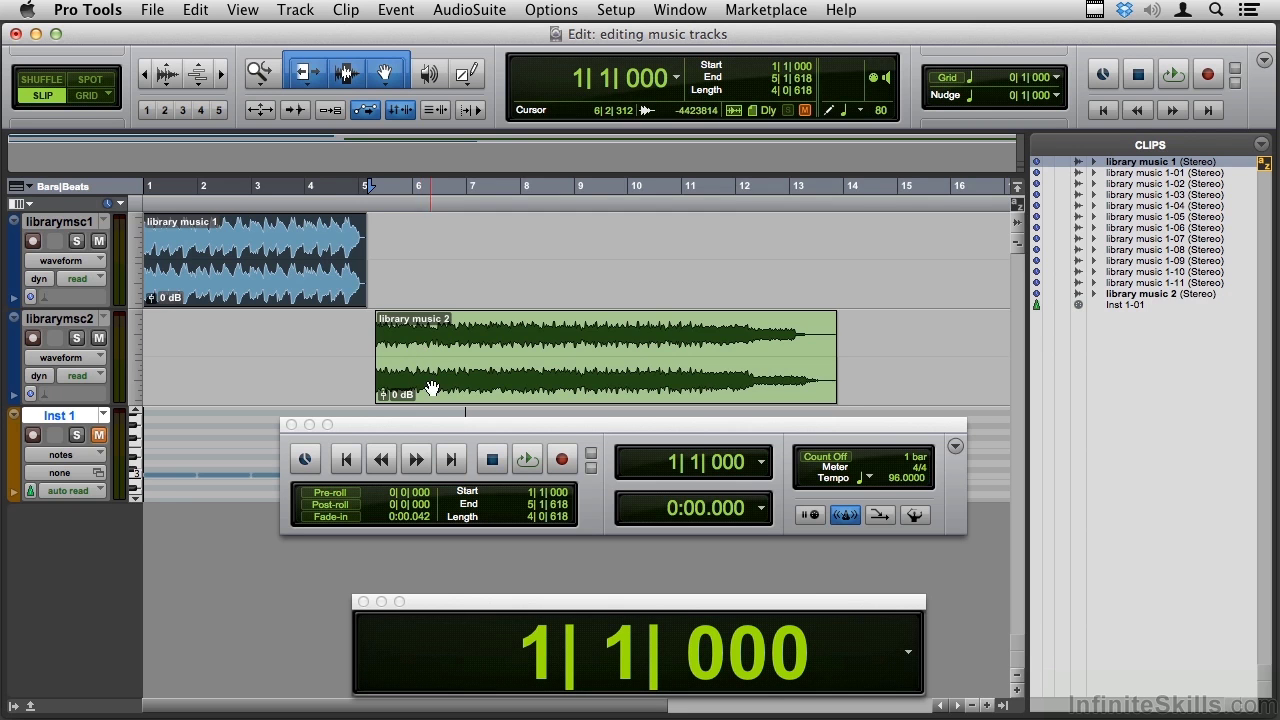
pyautogui.moveTo(430, 388); pyautogui.dragTo(108, 390)
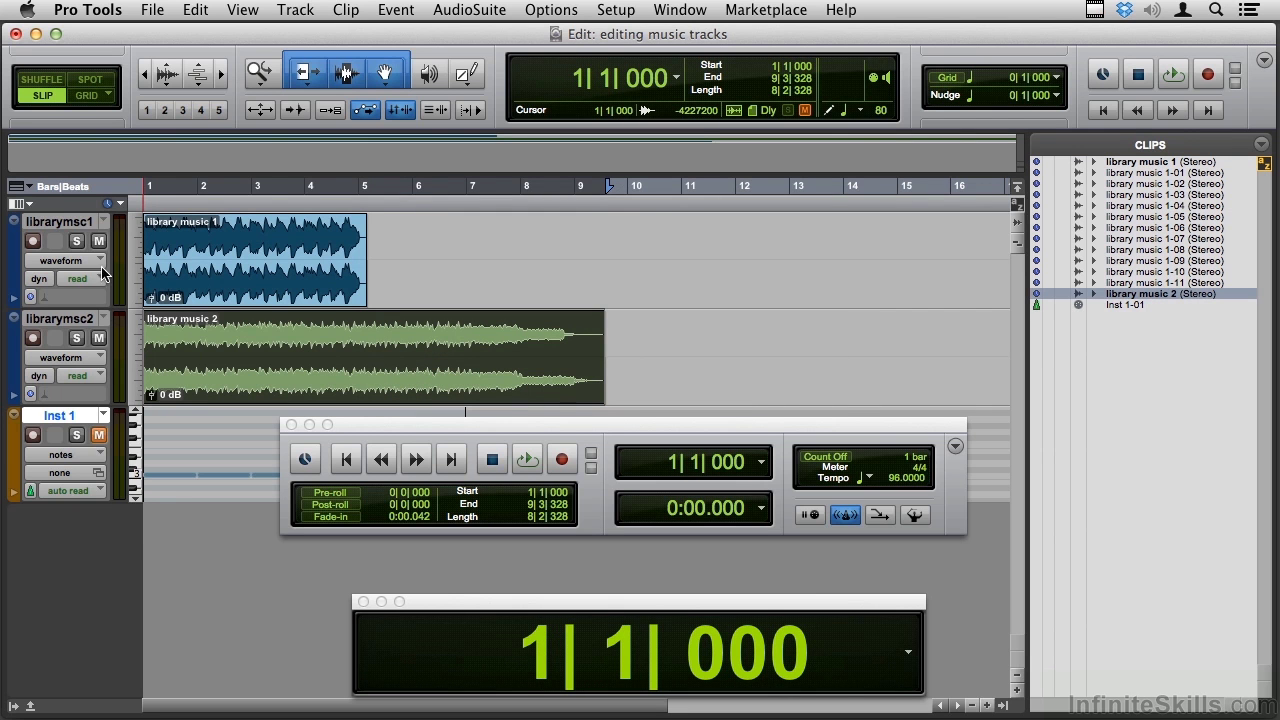
pyautogui.press('super+bracketright')
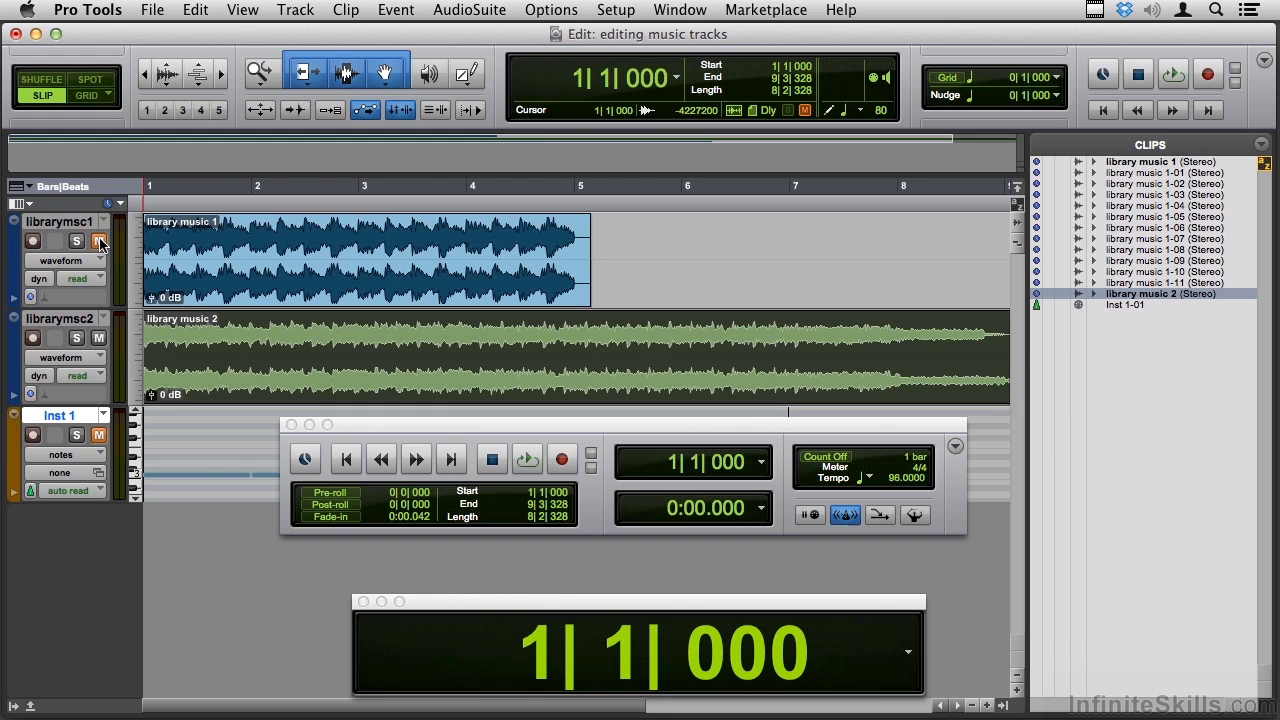
pyautogui.click(241, 370)
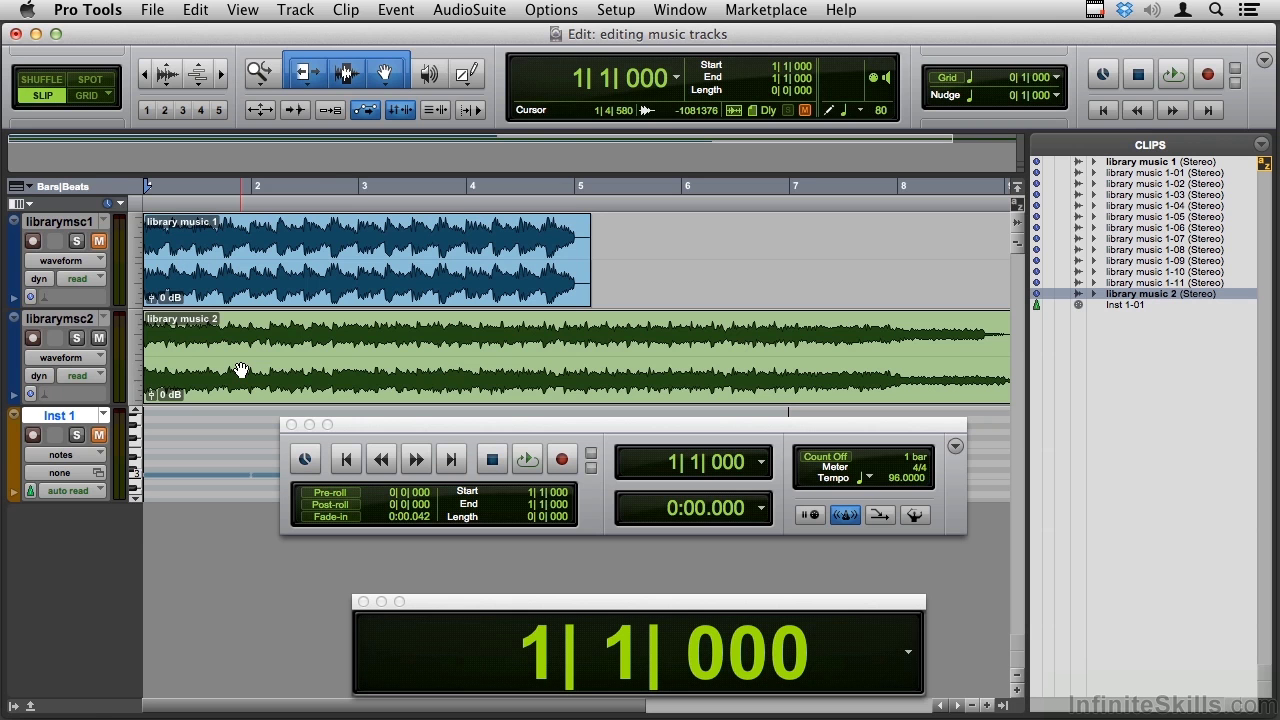
# - Audition both library music tracks from the session start
pyautogui.press('space')
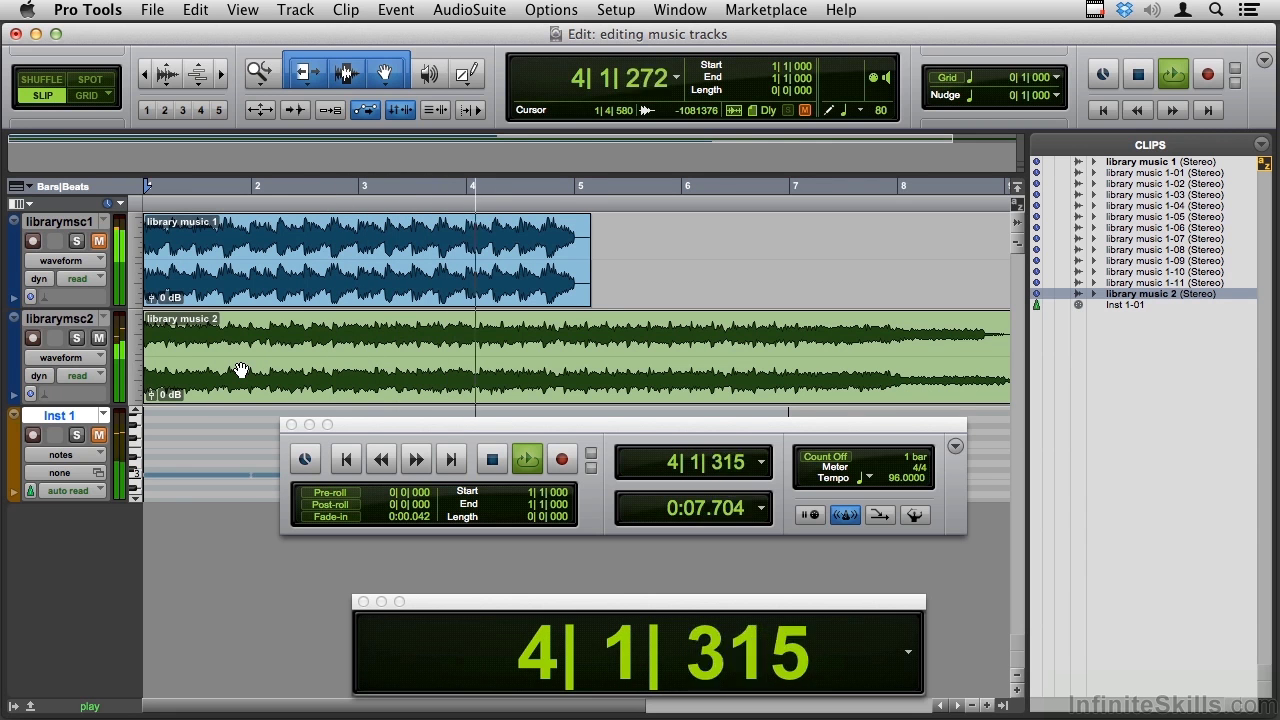
pyautogui.press('space')
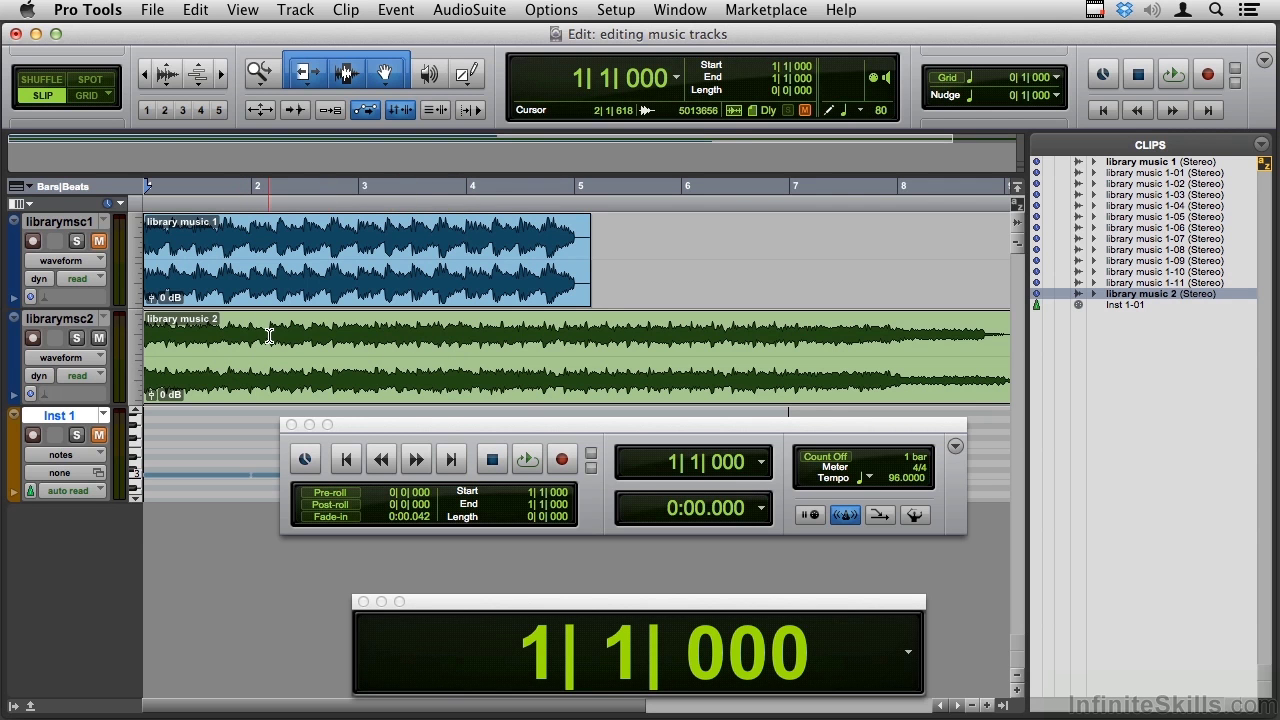
pyautogui.click(269, 336)
pyautogui.press('Return')
pyautogui.press('space')
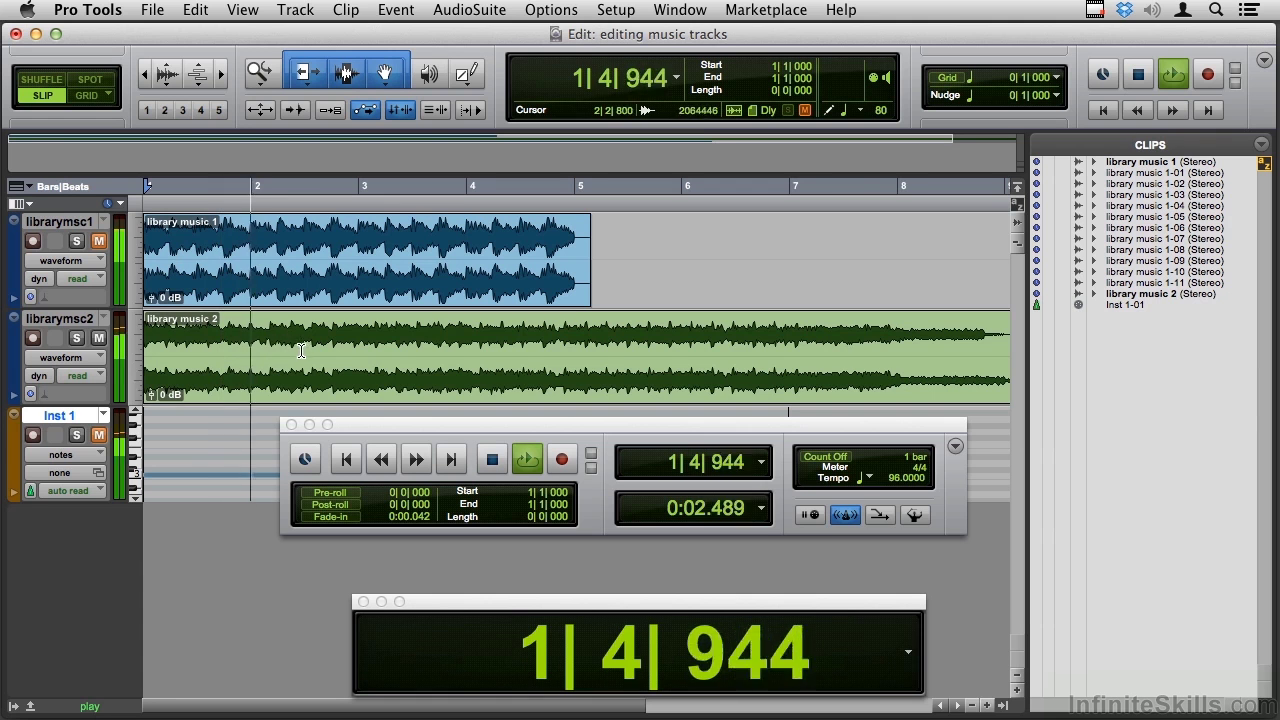
pyautogui.press('space')
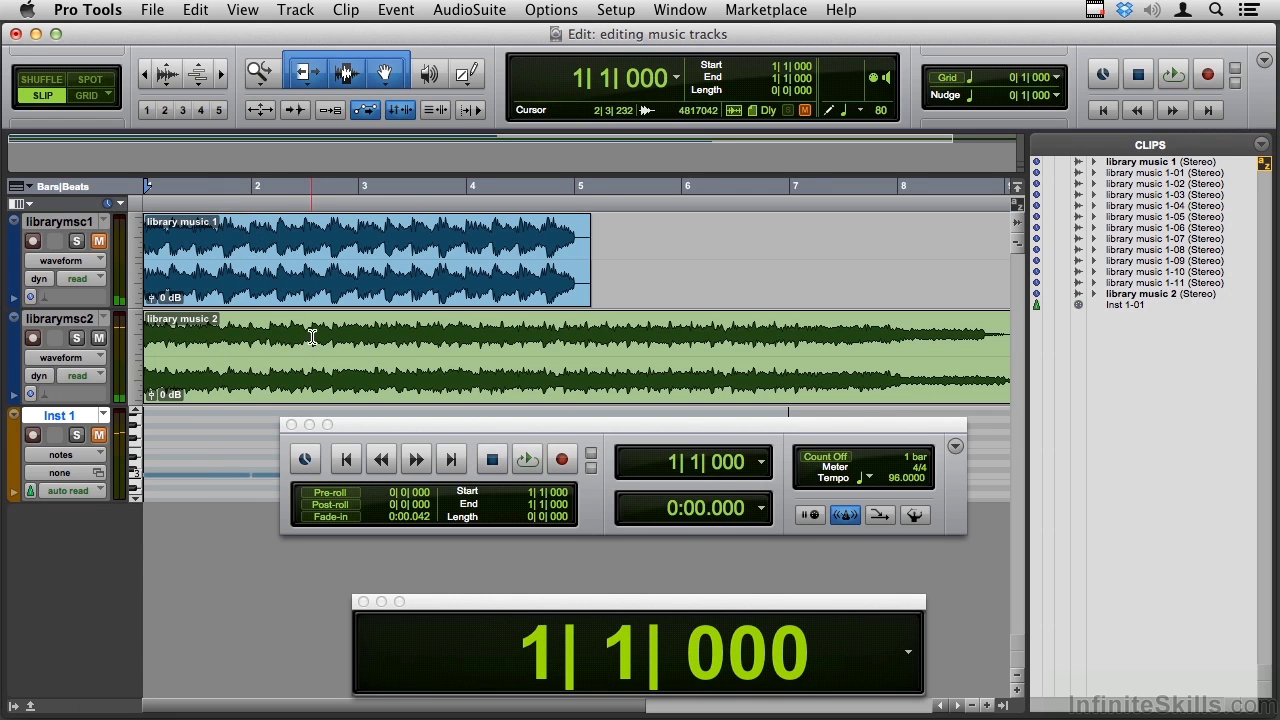
# - Separate library music 2 at 2|3|232 and loop-play the resulting 2-01 clip
pyautogui.click(312, 333)
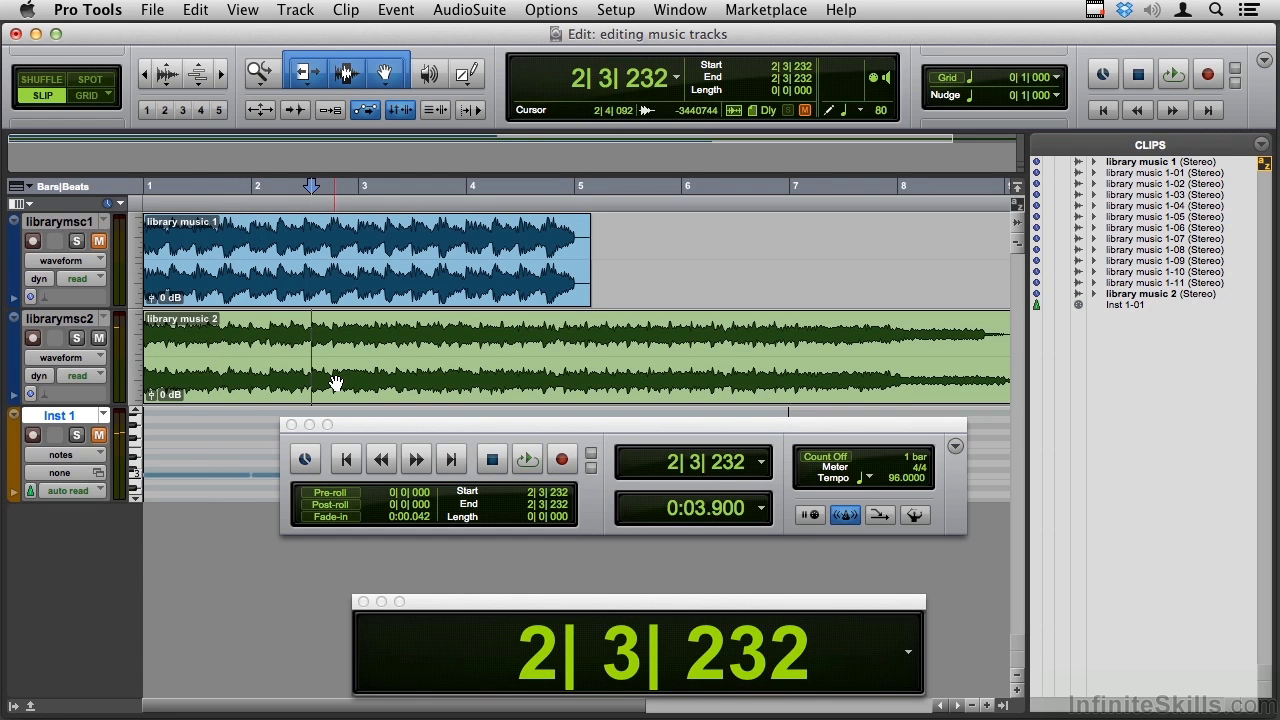
pyautogui.press('super+e')
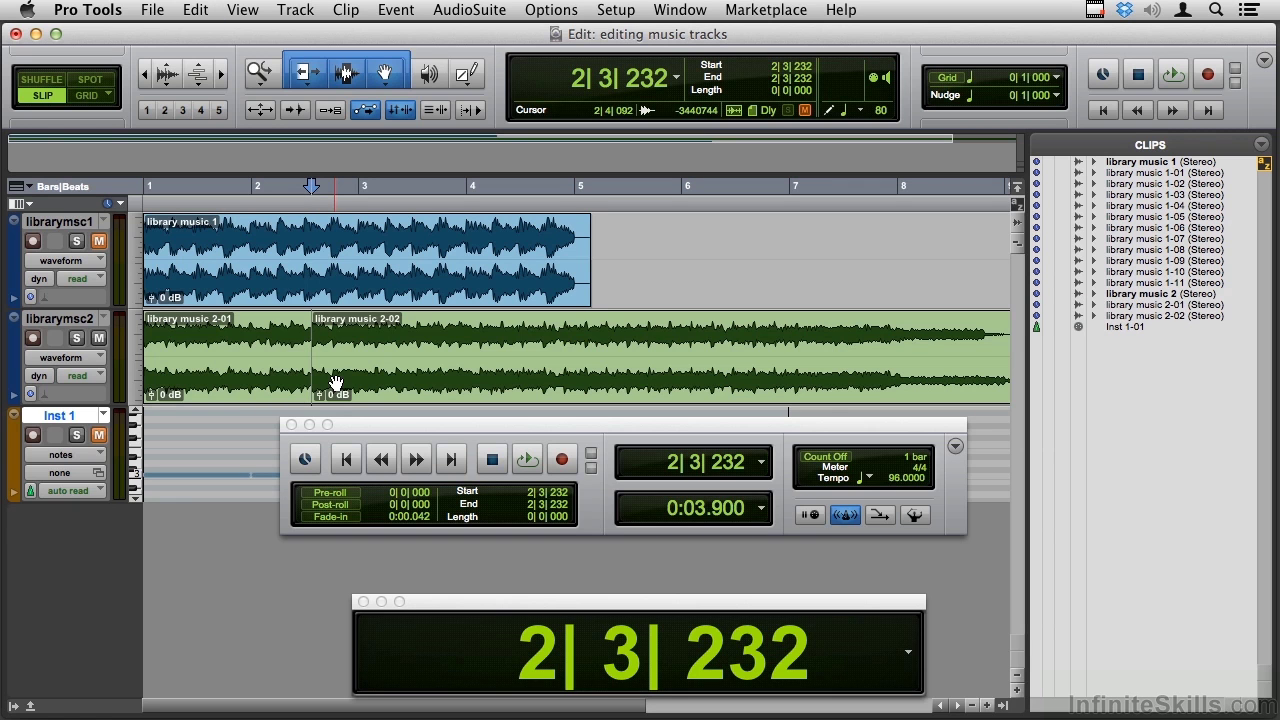
pyautogui.click(266, 374)
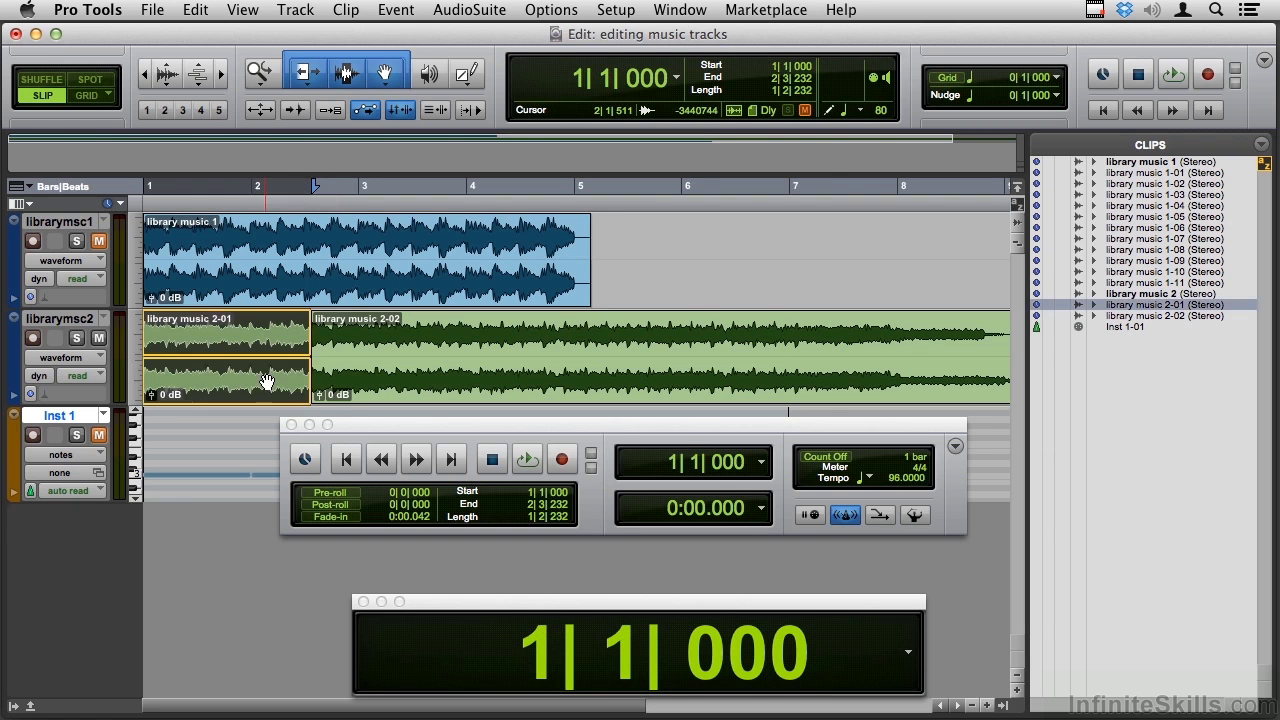
pyautogui.press('Return')
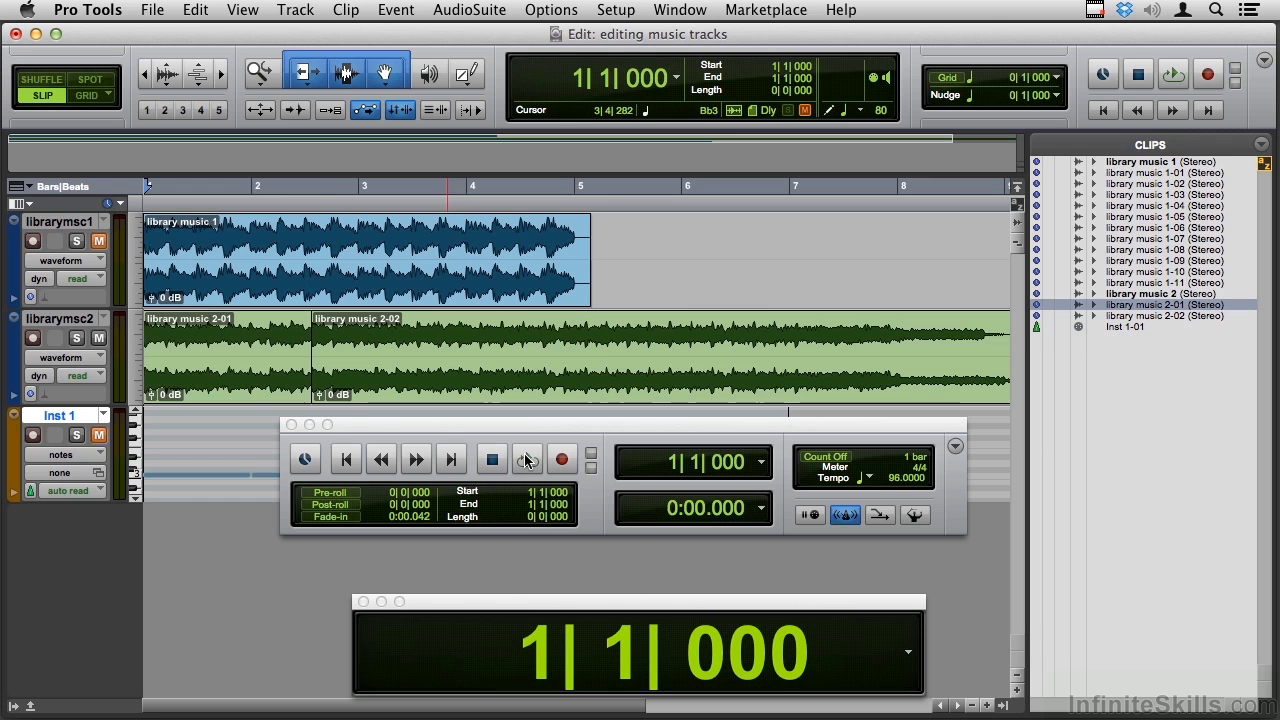
pyautogui.click(268, 383)
pyautogui.press('space')
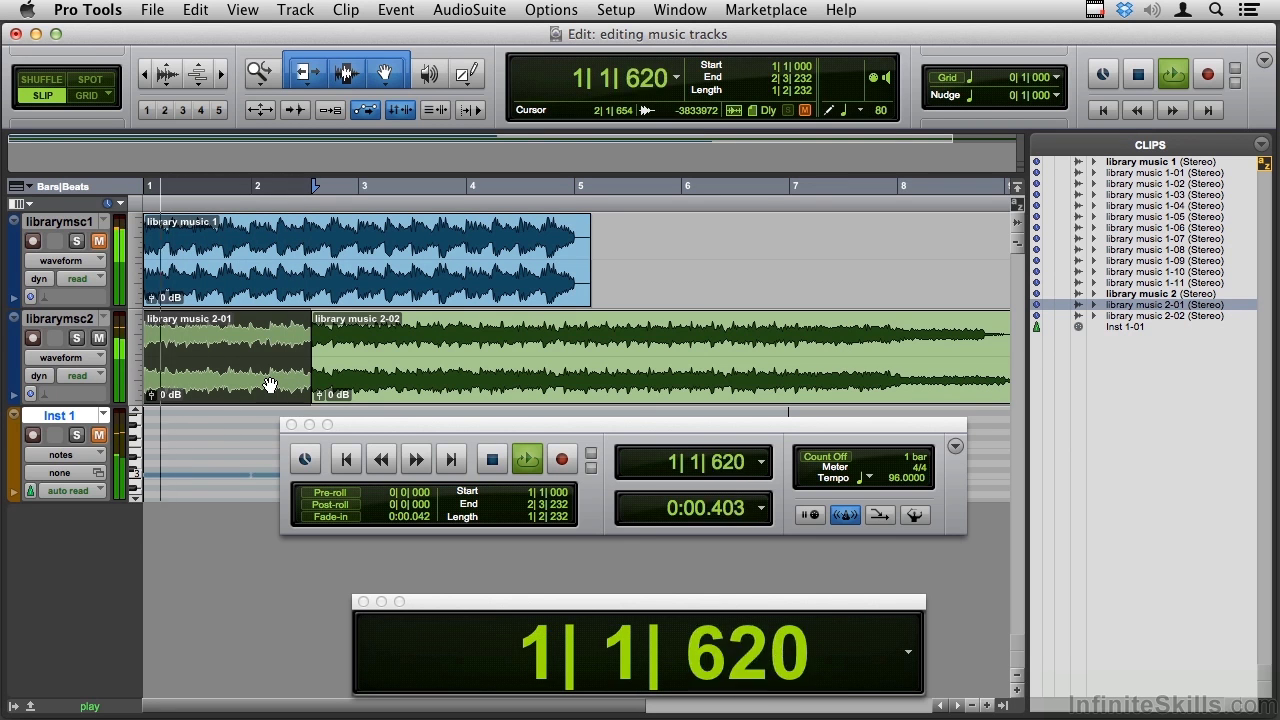
pyautogui.press('space')
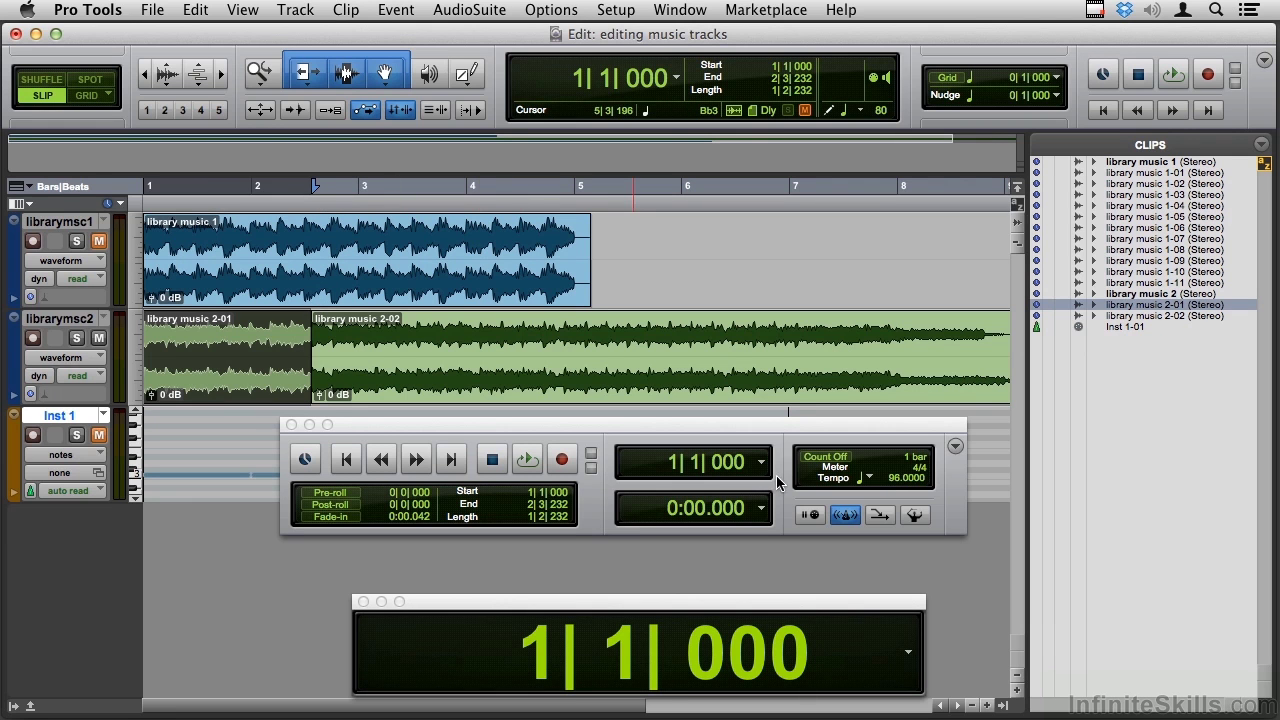
# - Raise the session tempo from 98 to 123 BPM in the Transport
pyautogui.click(893, 479)
pyautogui.moveTo(893, 479); pyautogui.dragTo(889, 453)
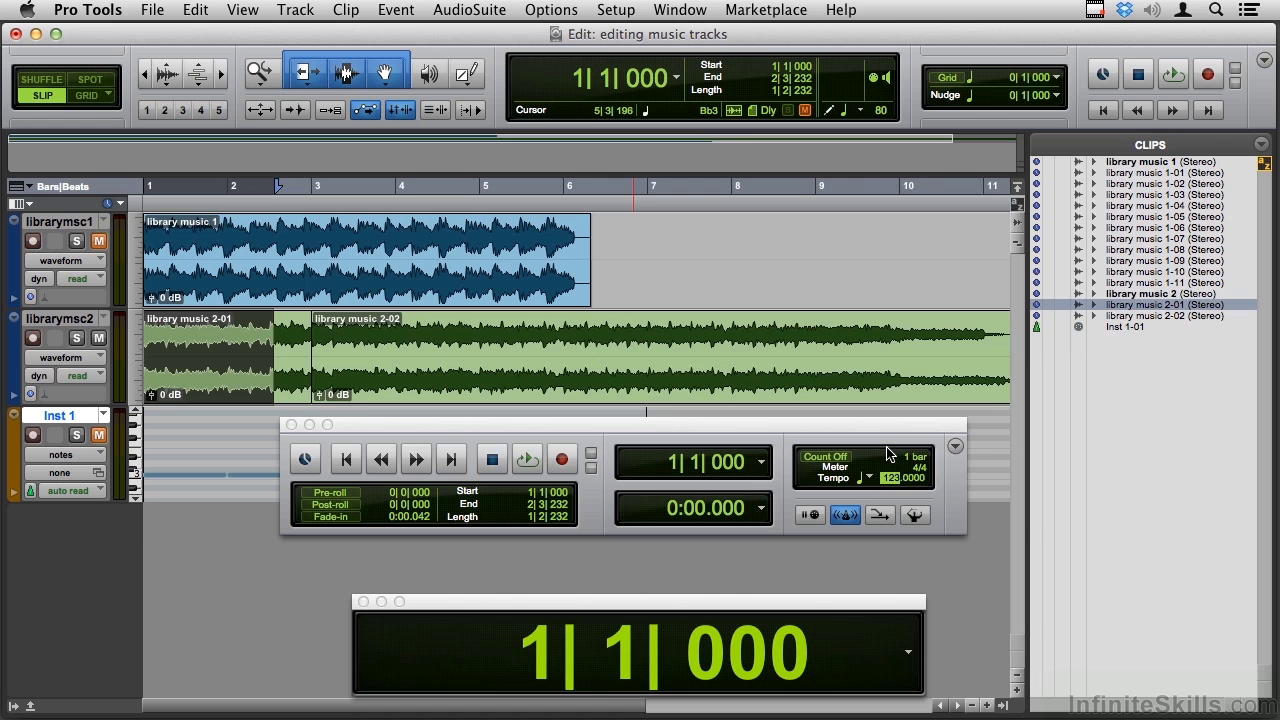
pyautogui.press('Return')
# - Locate the playhead to bar 3 (3|1|000) using the Big Counter
pyautogui.press('super+bracketright')
pyautogui.press('super+bracketright')
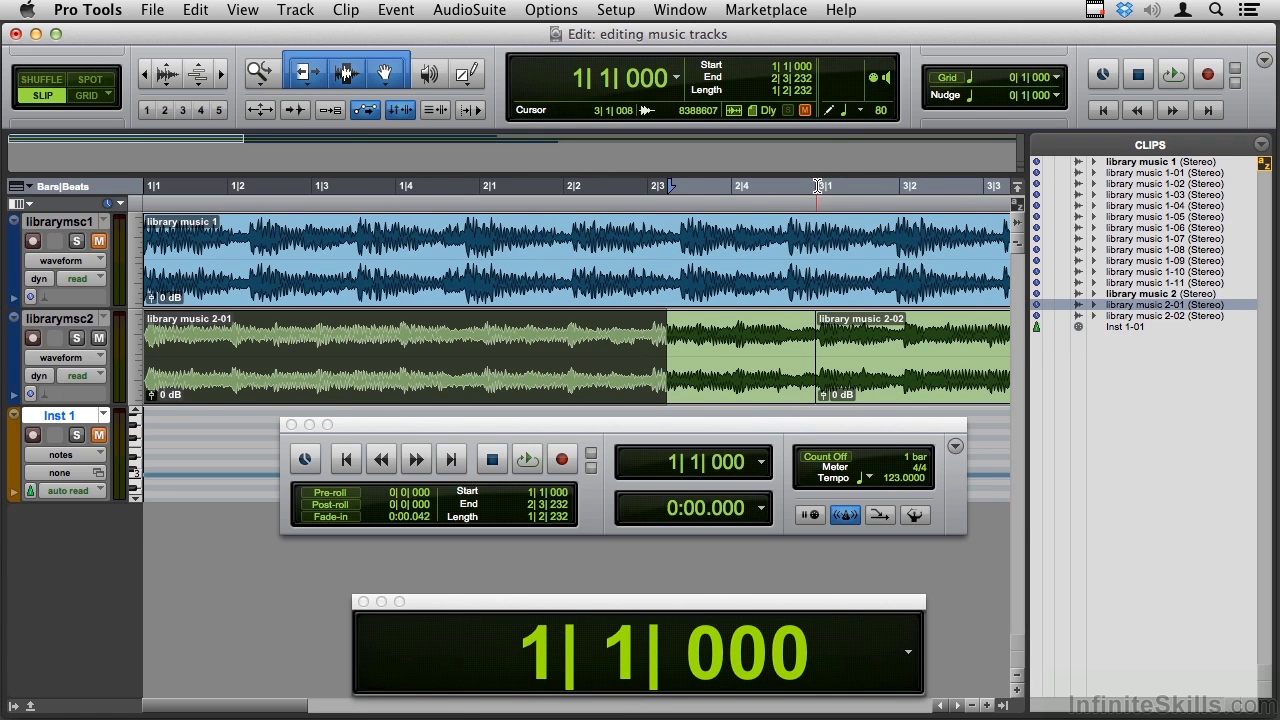
pyautogui.click(818, 186)
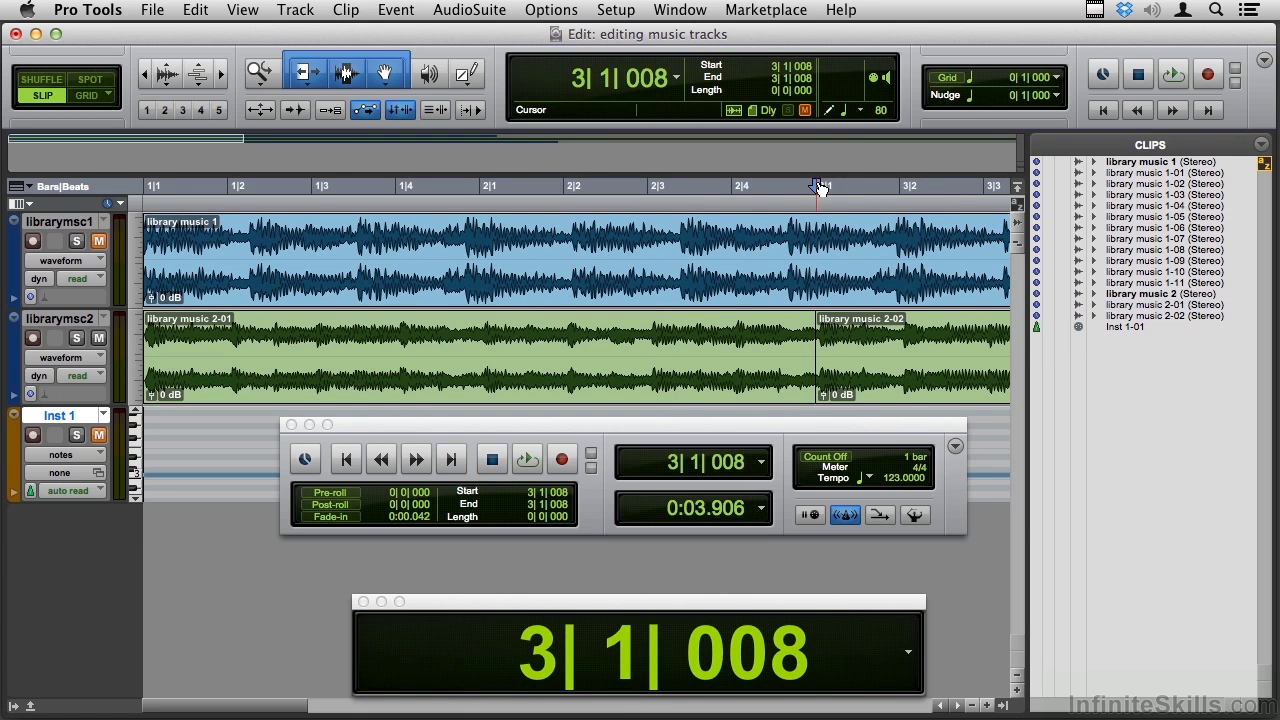
pyautogui.click(524, 668)
pyautogui.write('3')
pyautogui.press('Return')
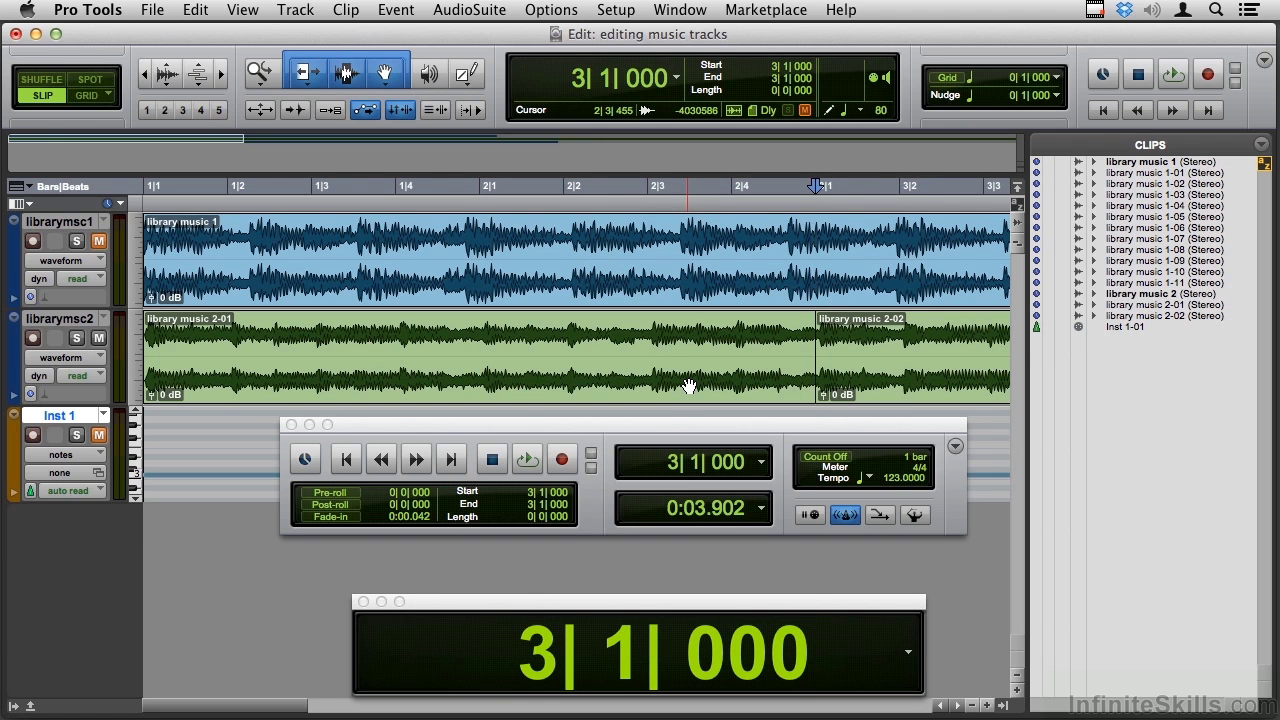
# - Select library music 2-01 and 2-02 and heal them into one library music 2 clip
pyautogui.hotkey('alt', 'a')
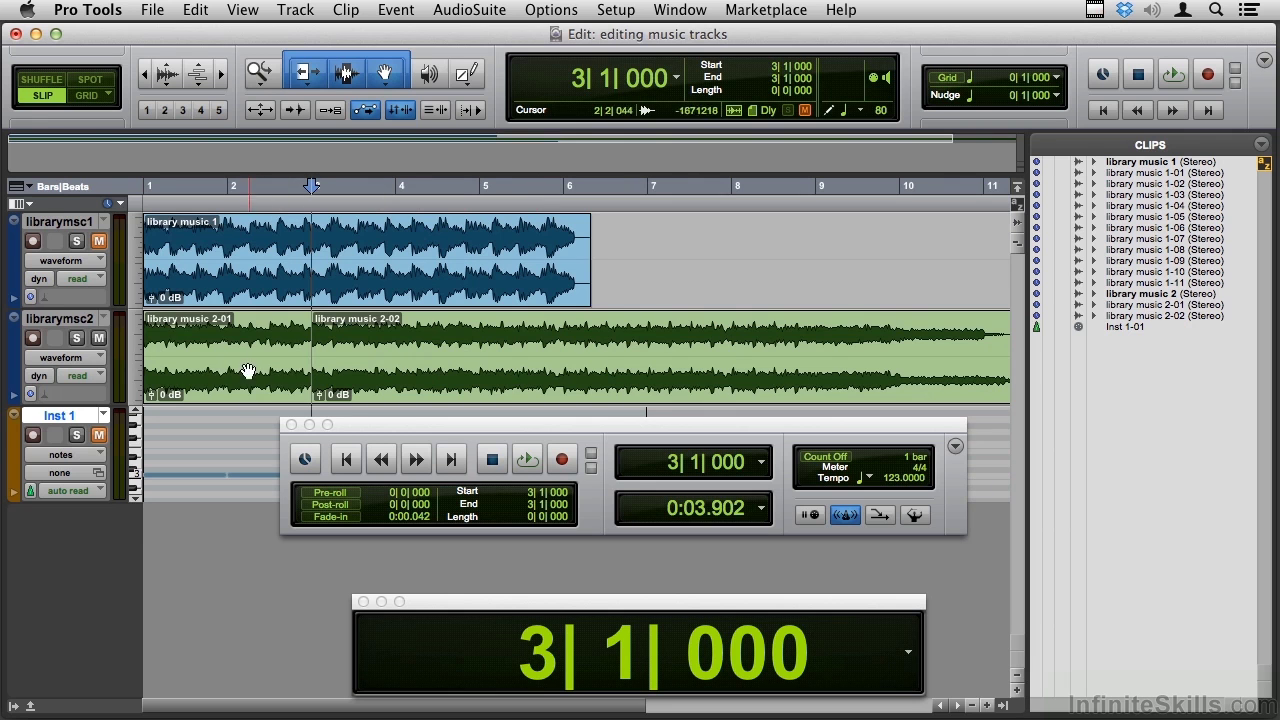
pyautogui.click(243, 363)
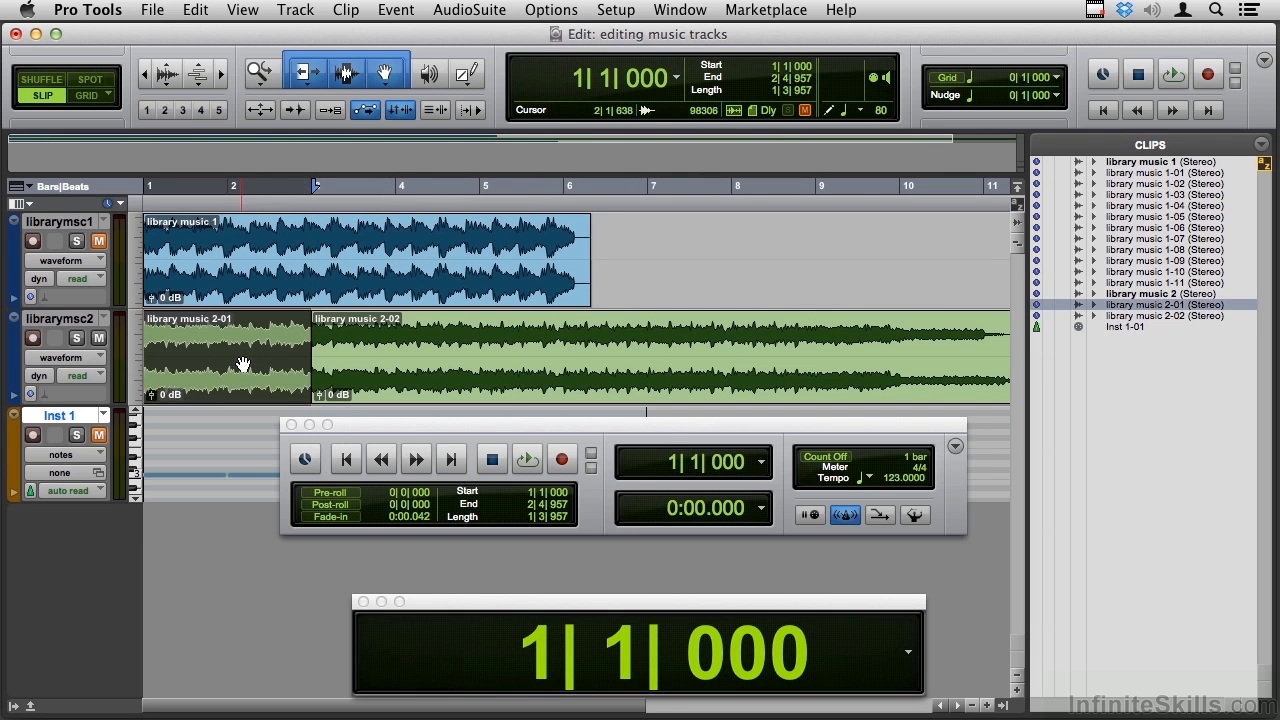
pyautogui.keyDown('shift'); pyautogui.click(370, 377); pyautogui.keyUp('shift')
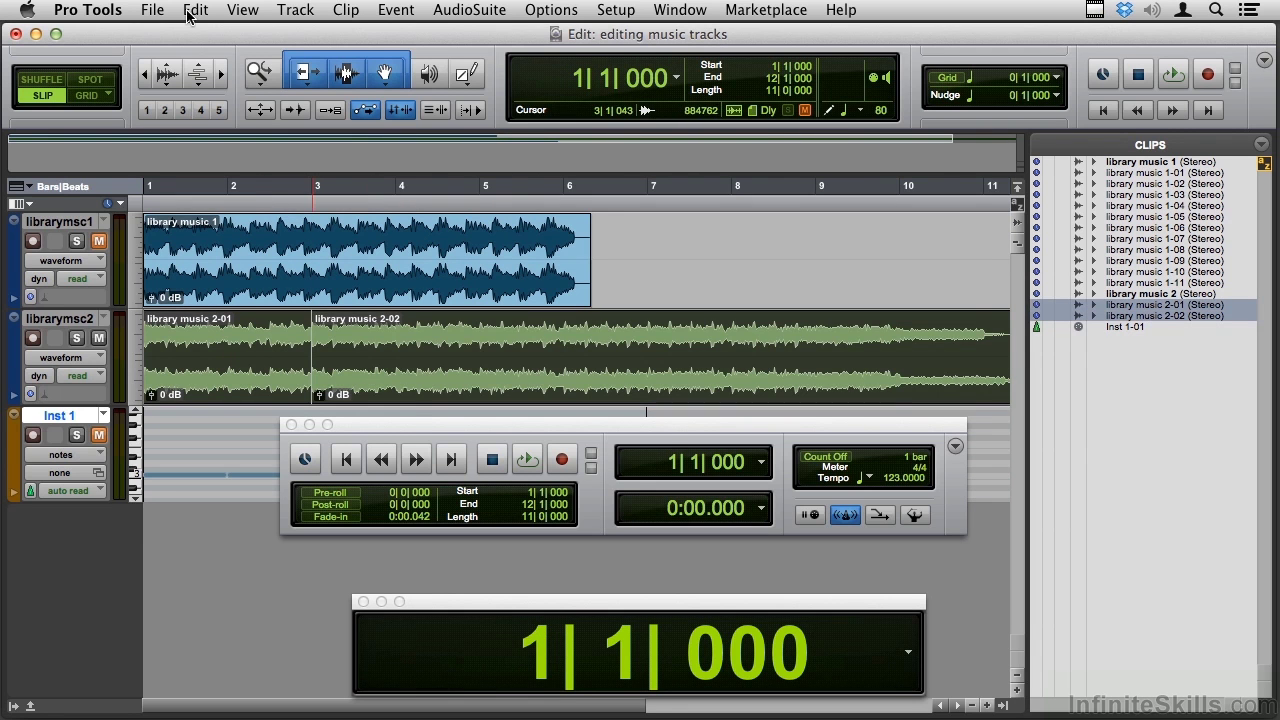
pyautogui.click(195, 10)
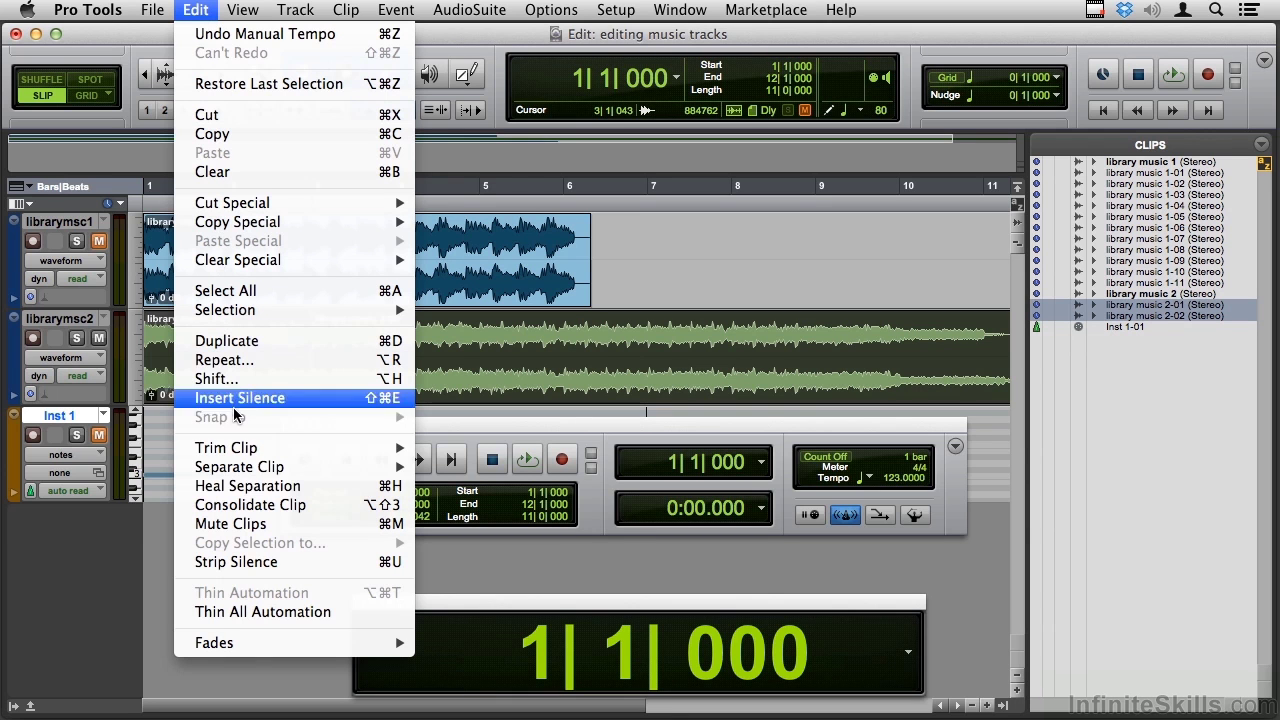
pyautogui.click(267, 490)
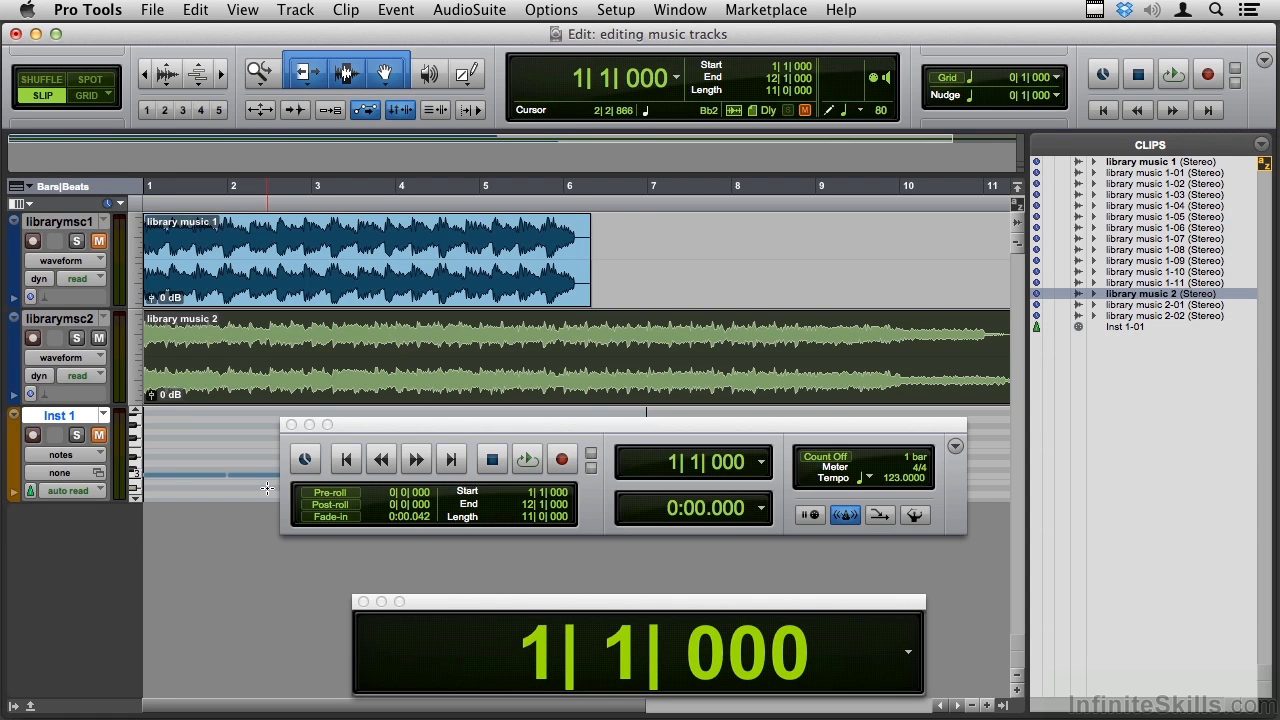
# - Locate to bar 5, then bar 7, playing briefly from each
pyautogui.click(533, 652)
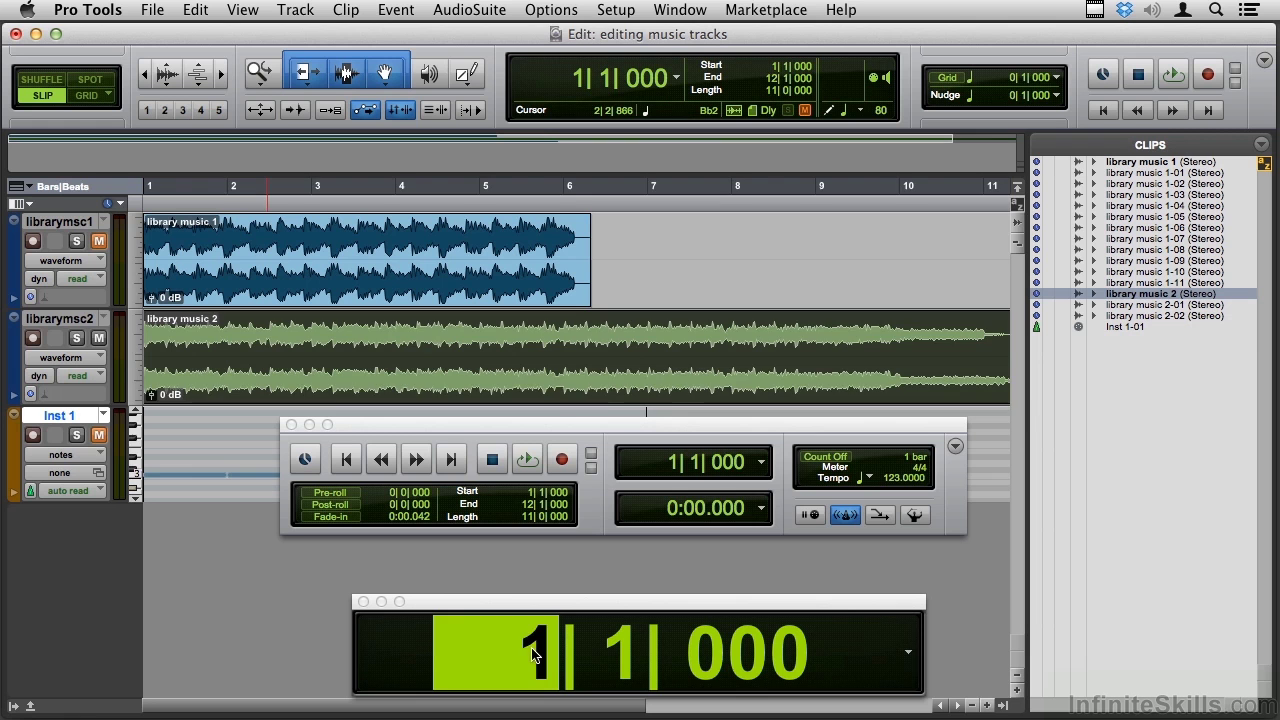
pyautogui.write('5')
pyautogui.press('Return')
pyautogui.press('space')
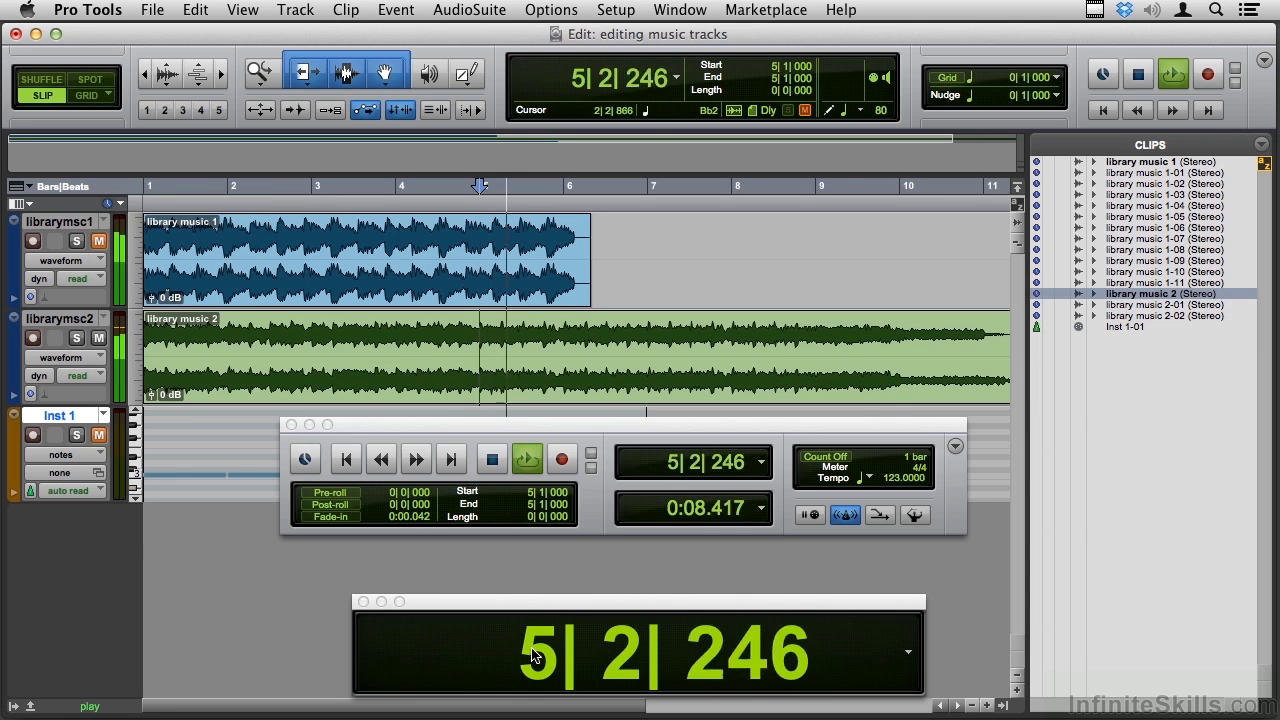
pyautogui.press('space')
pyautogui.click(530, 655)
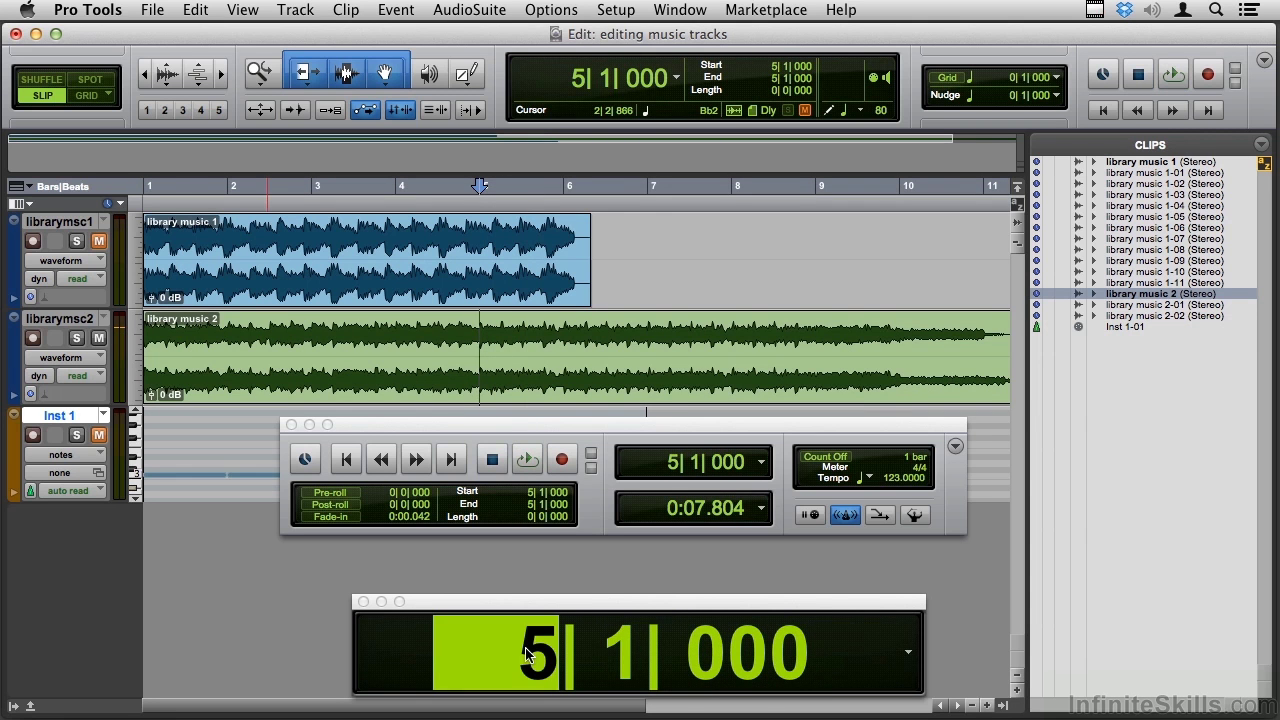
pyautogui.write('7')
pyautogui.press('Return')
pyautogui.press('space')
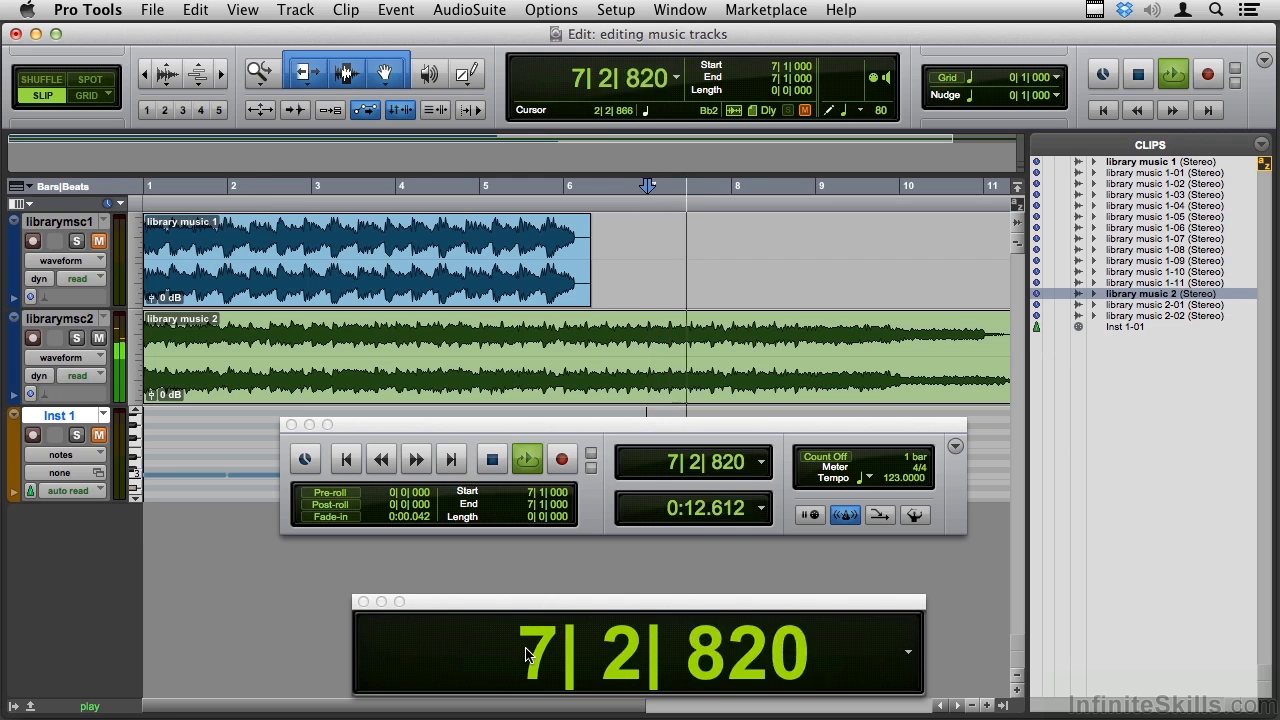
pyautogui.press('space')
# - Locate to bar 9 and play from there twice to judge the loop point
pyautogui.click(530, 655)
pyautogui.write('9')
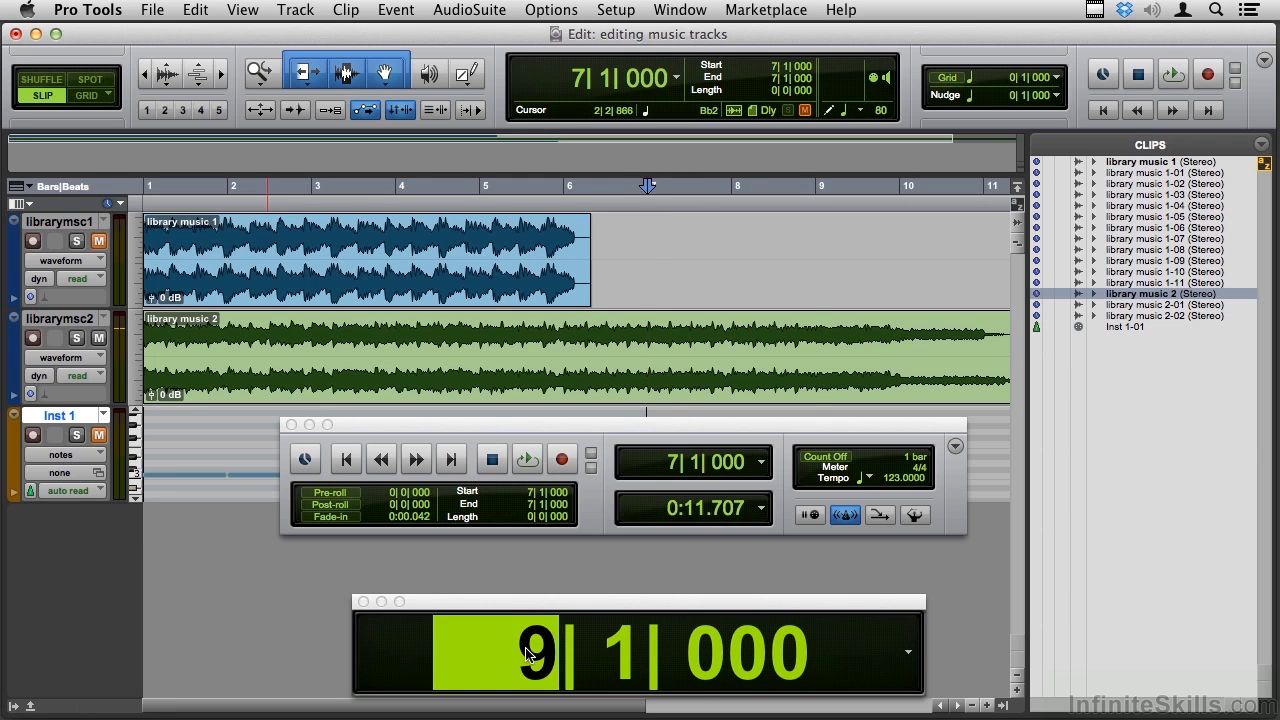
pyautogui.press('Return')
pyautogui.press('space')
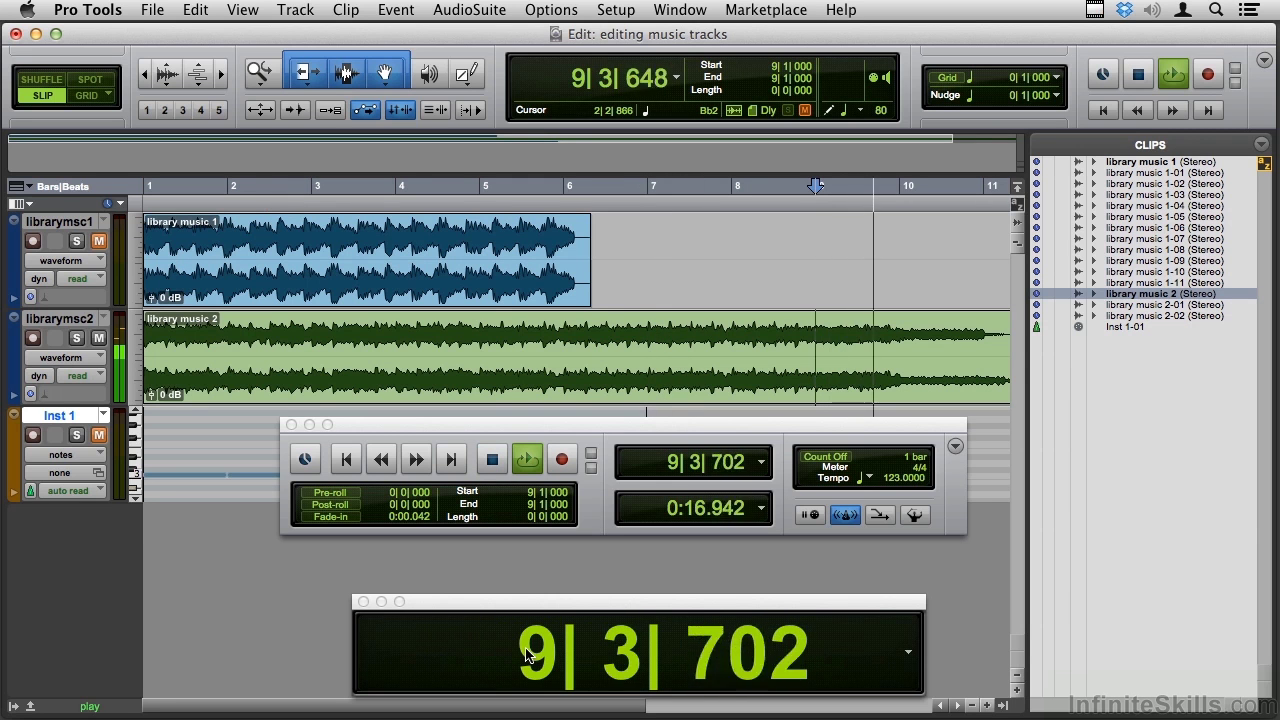
pyautogui.press('space')
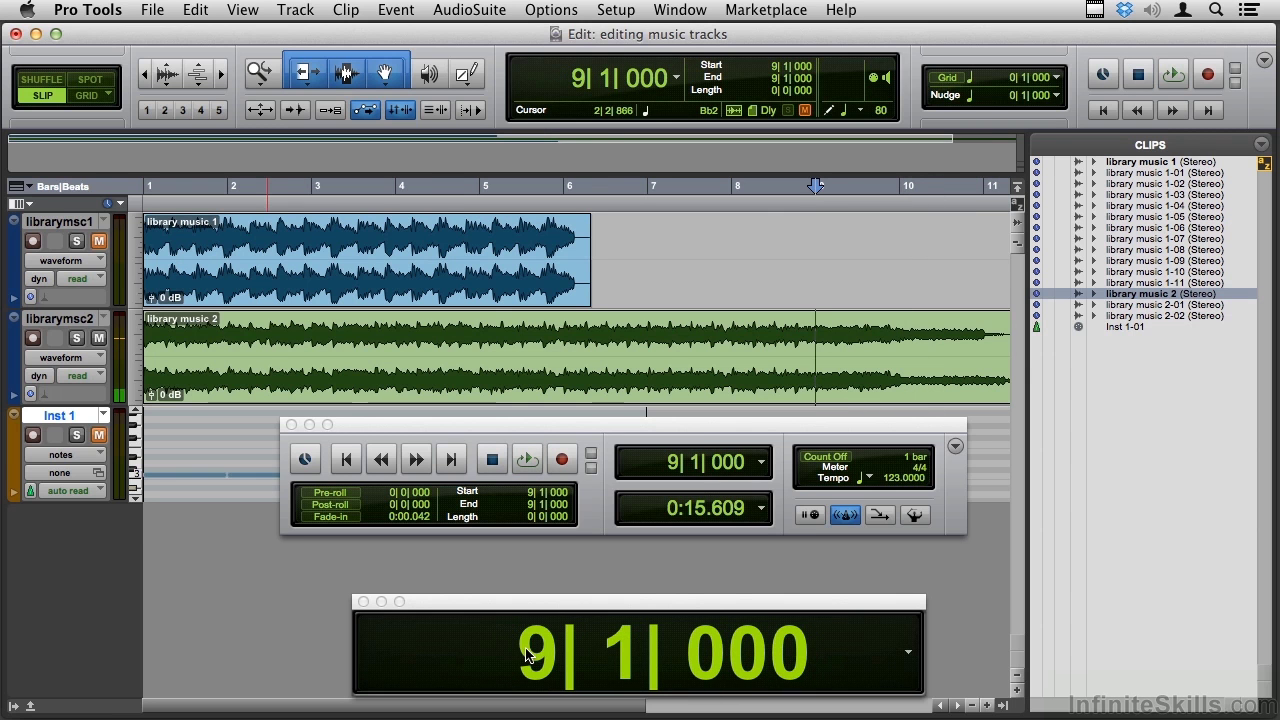
pyautogui.press('space')
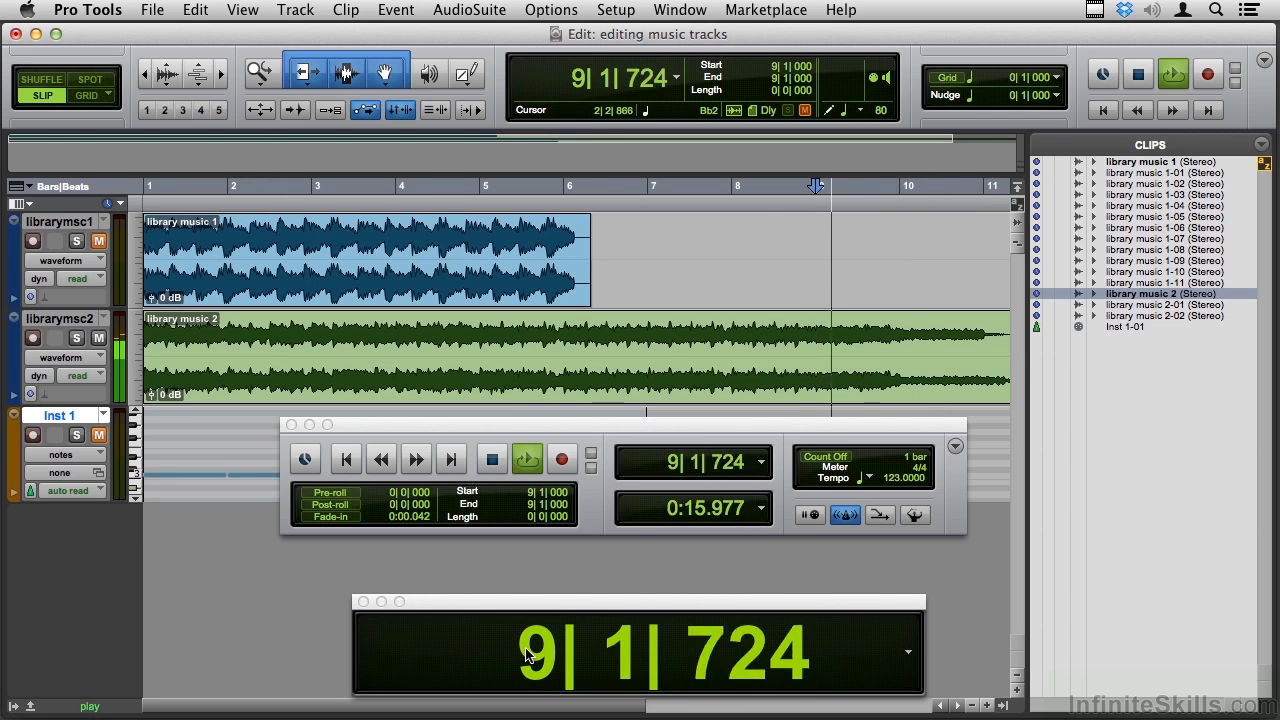
pyautogui.press('space')
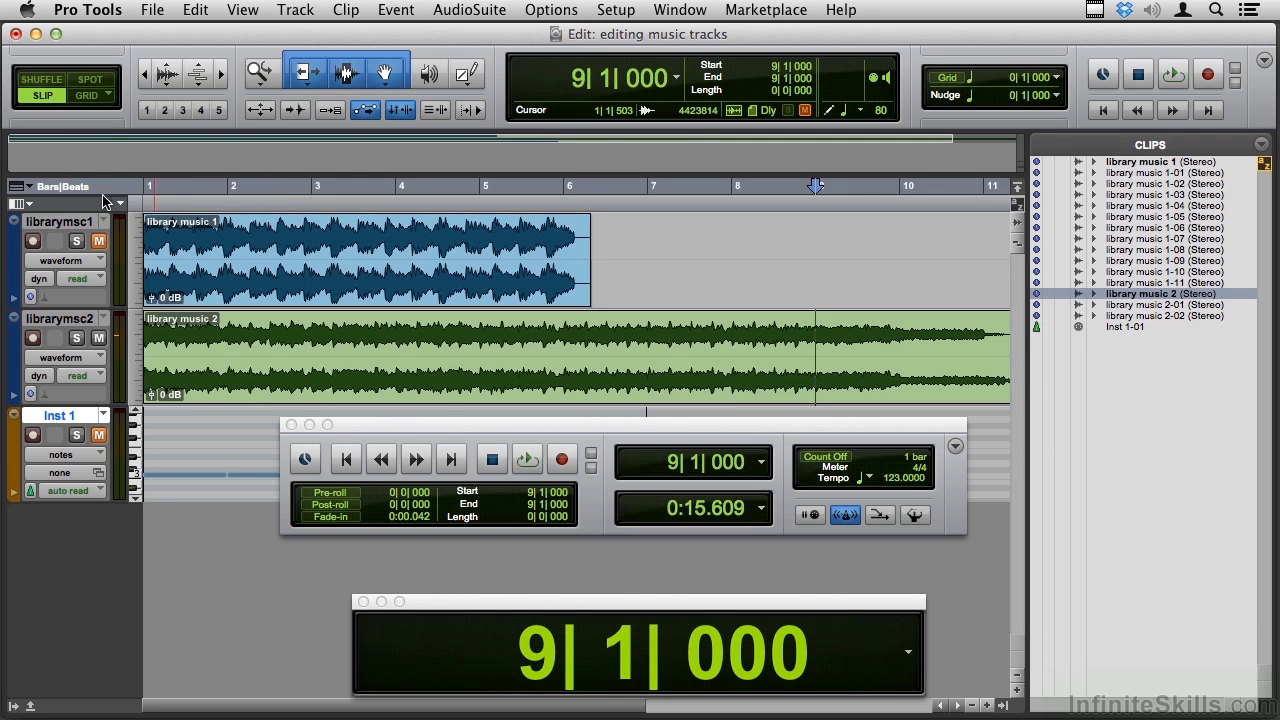
# - Set Grid mode to 1 bar and separate bar 9–10 of library music 2
pyautogui.click(87, 97)
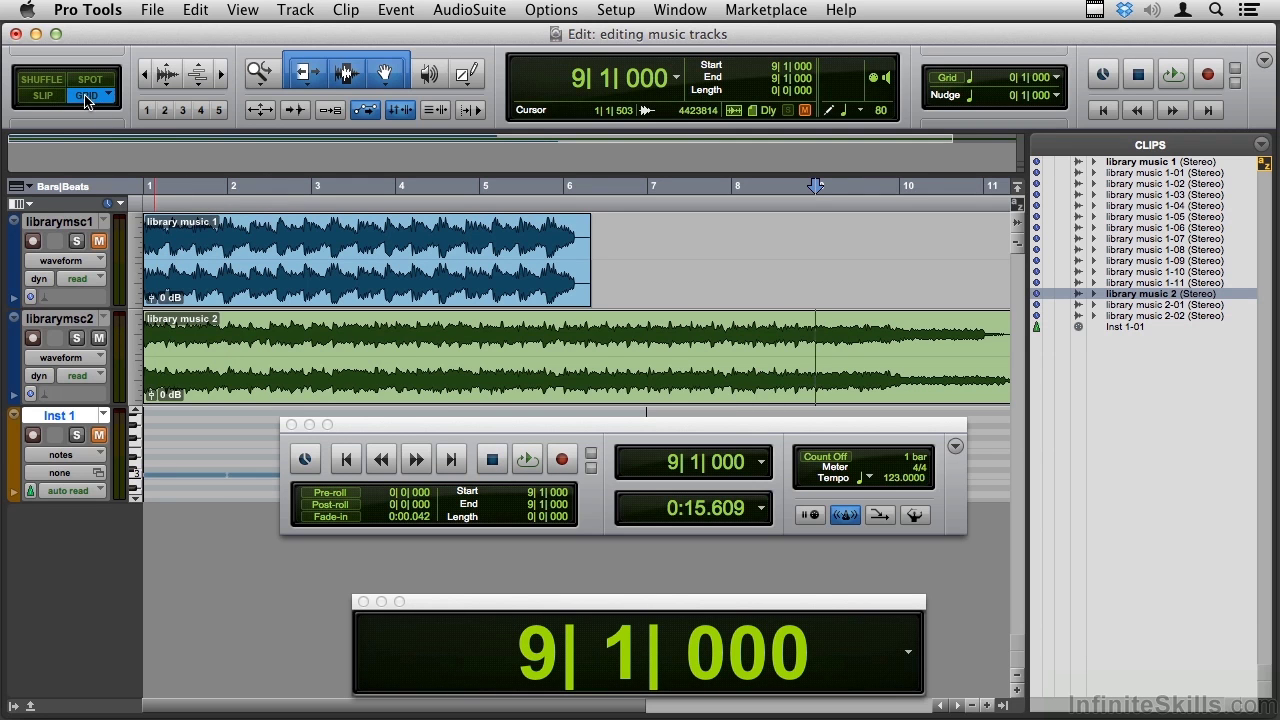
pyautogui.click(1057, 87)
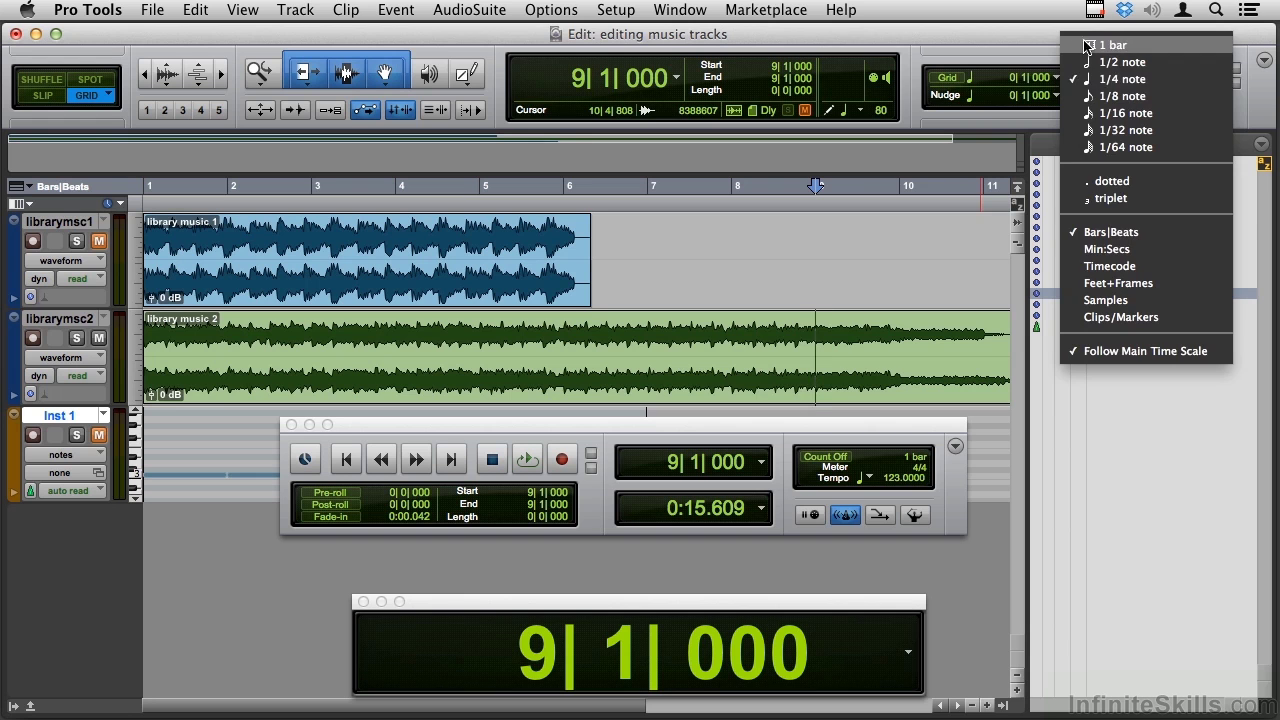
pyautogui.click(1085, 47)
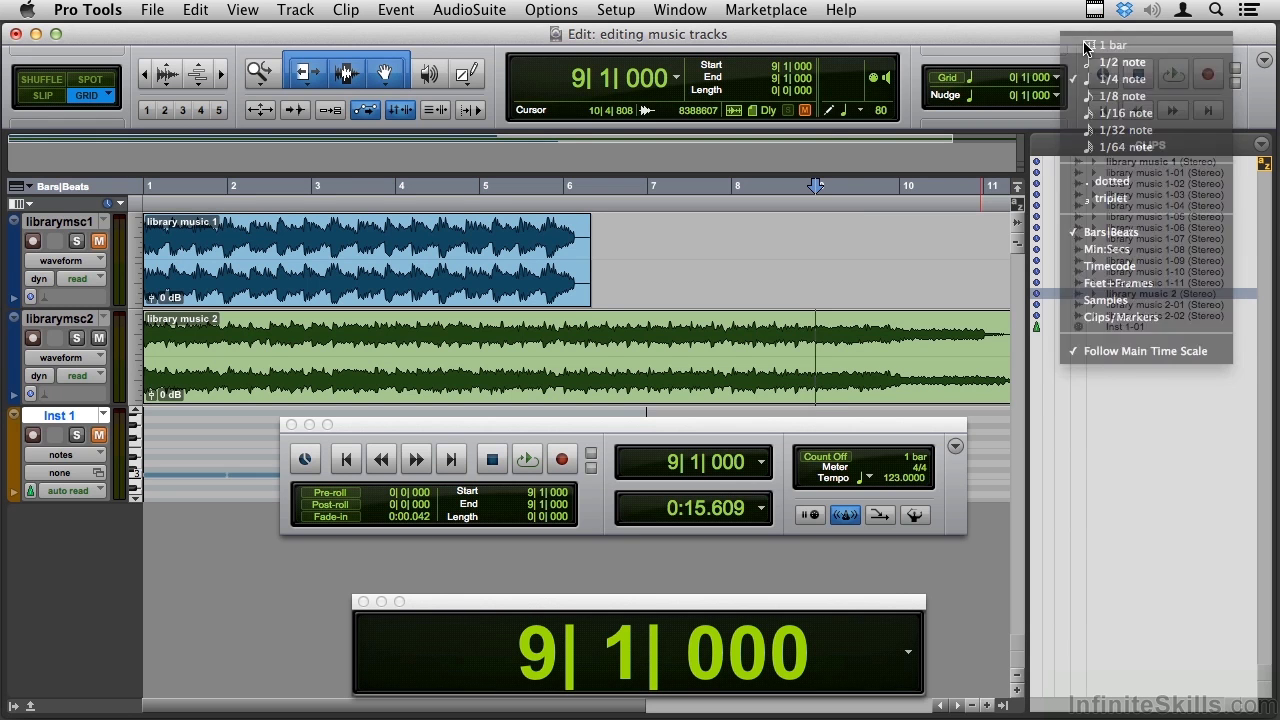
pyautogui.click(820, 339)
pyautogui.moveTo(820, 339); pyautogui.dragTo(867, 349)
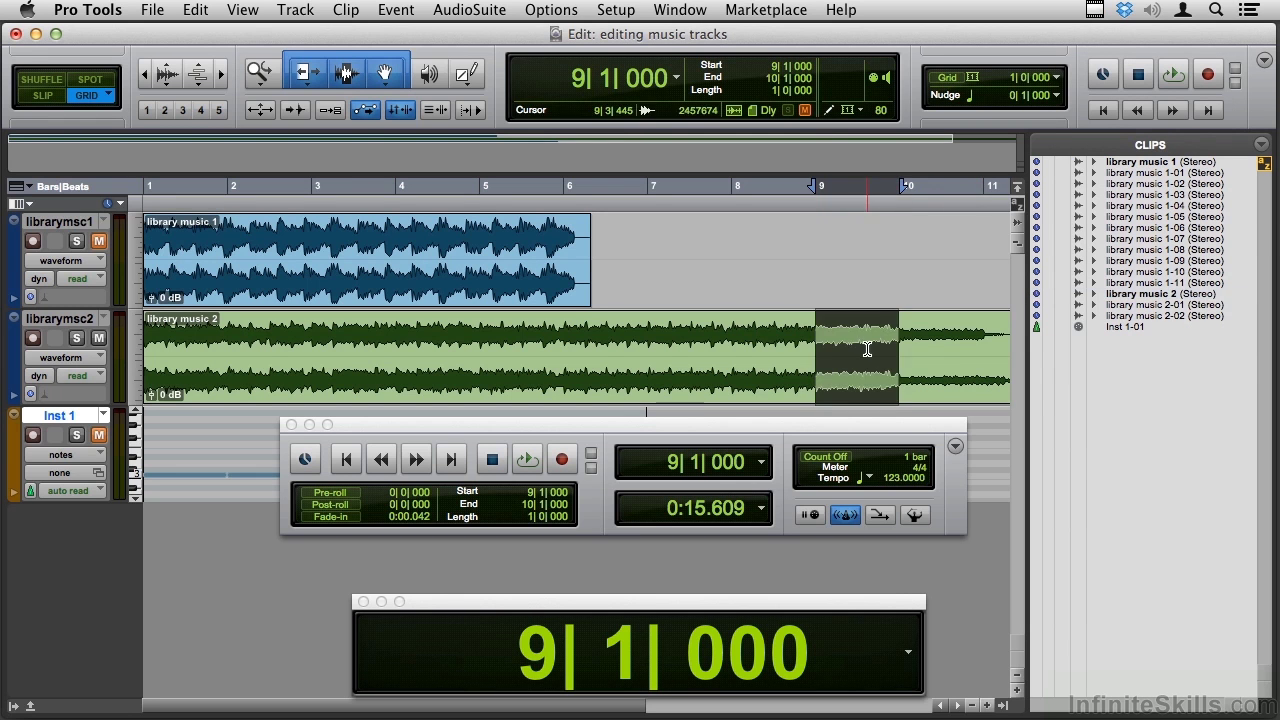
pyautogui.press('super+e')
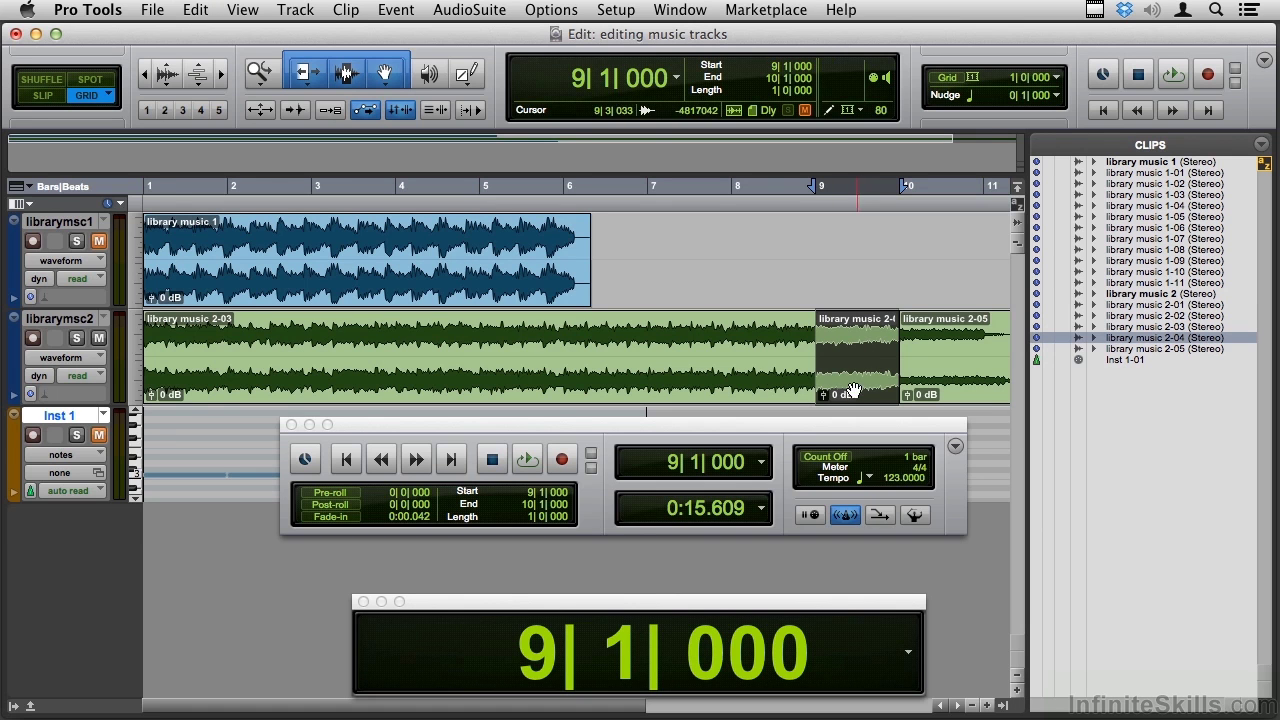
# - In Shuffle mode, move the one-bar clip to the track start, duplicate it, and play from the start
pyautogui.click(31, 83)
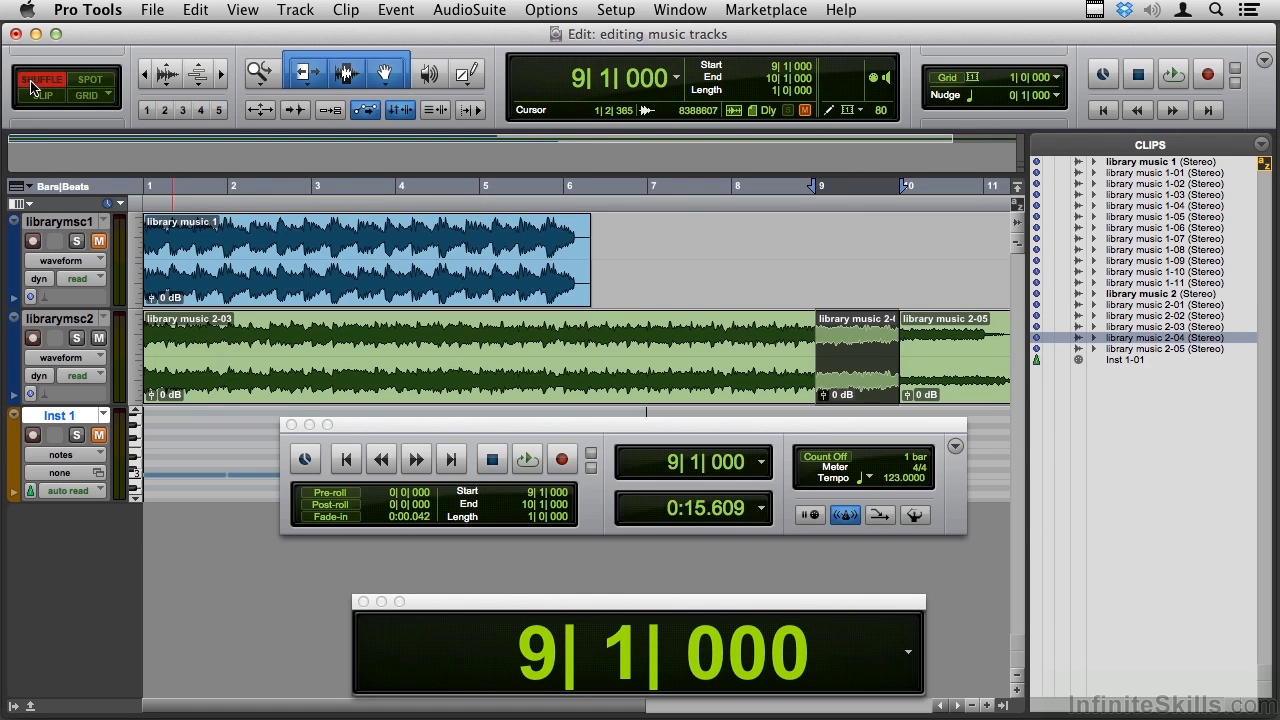
pyautogui.moveTo(868, 385); pyautogui.dragTo(266, 392)
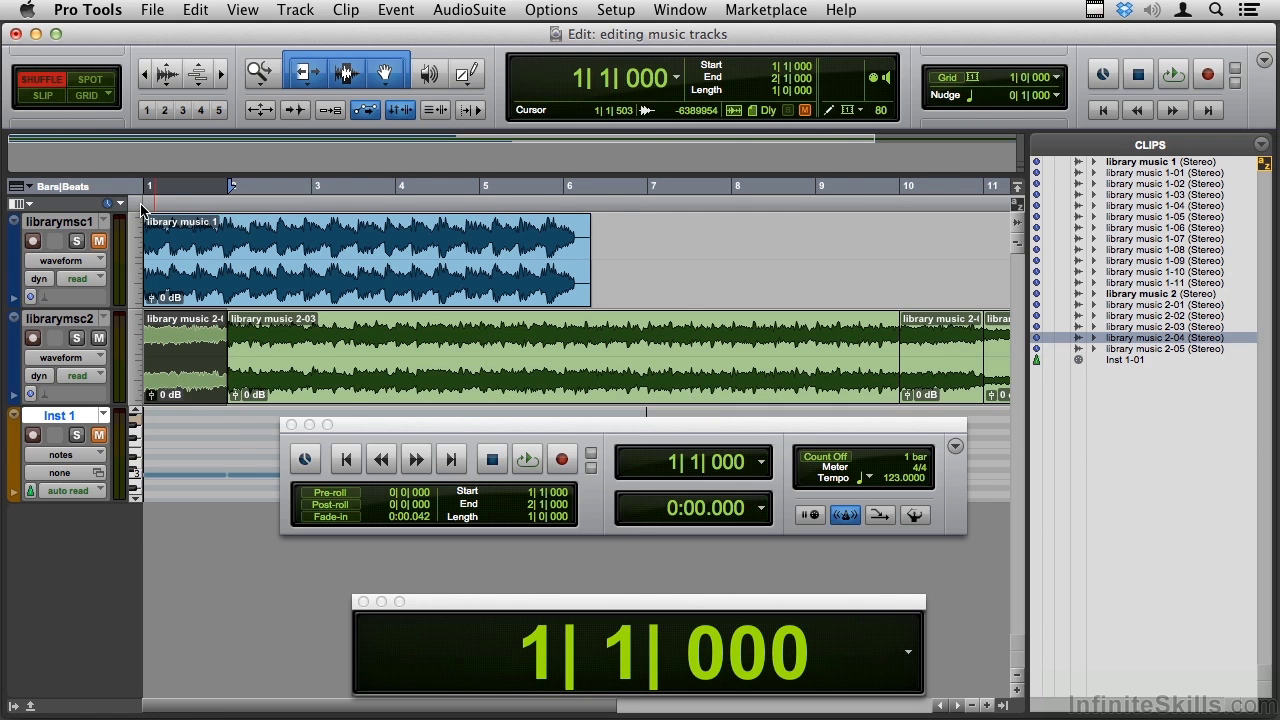
pyautogui.press('super+d')
pyautogui.press('super+d')
pyautogui.press('super+d')
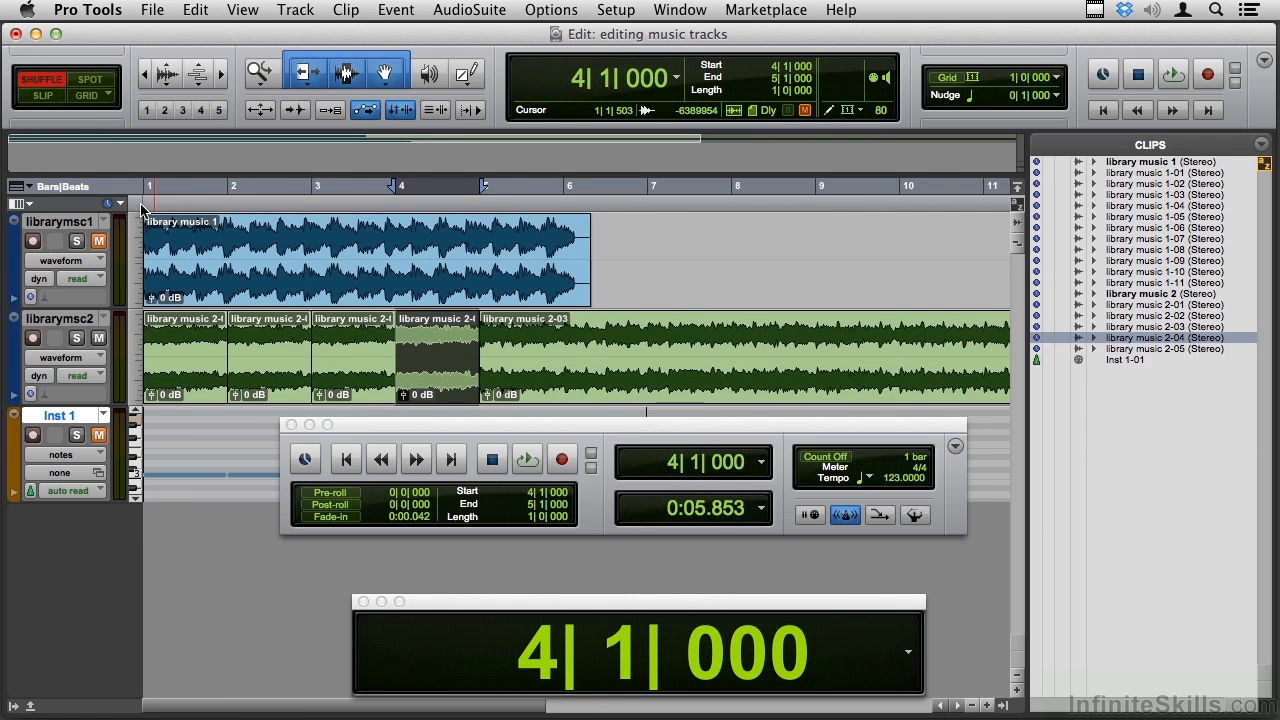
pyautogui.press('Return')
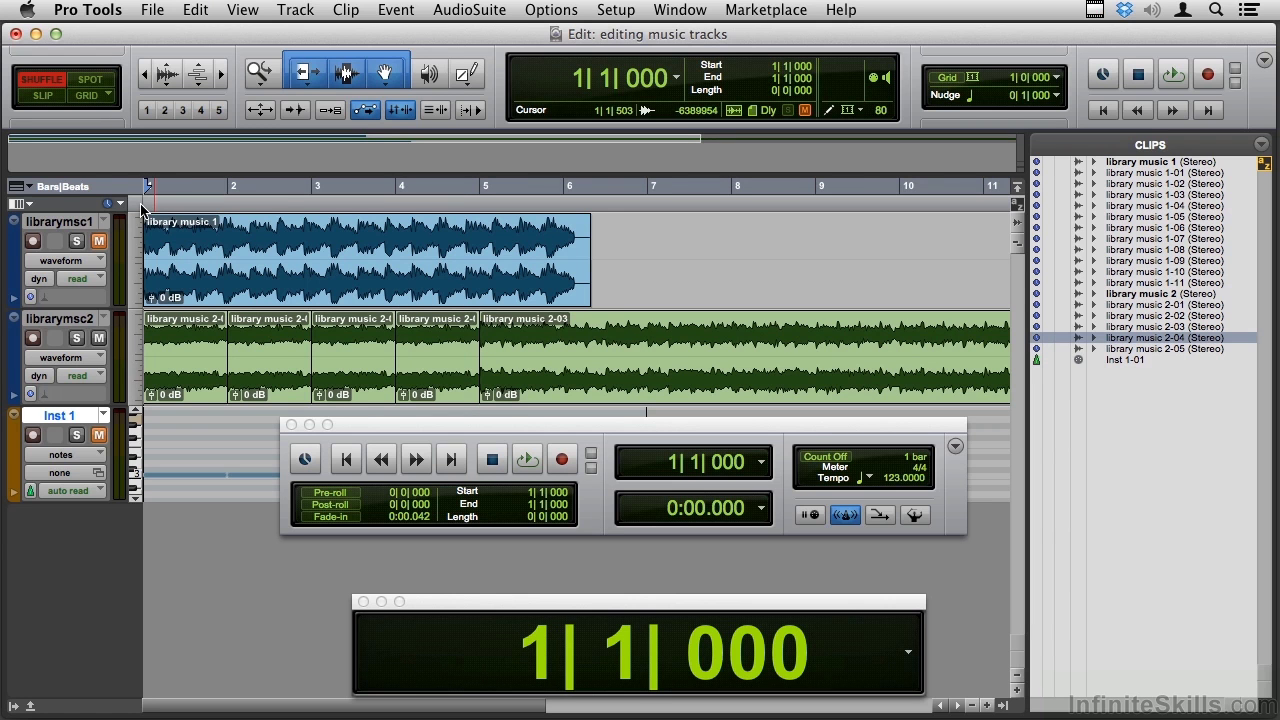
pyautogui.press('space')
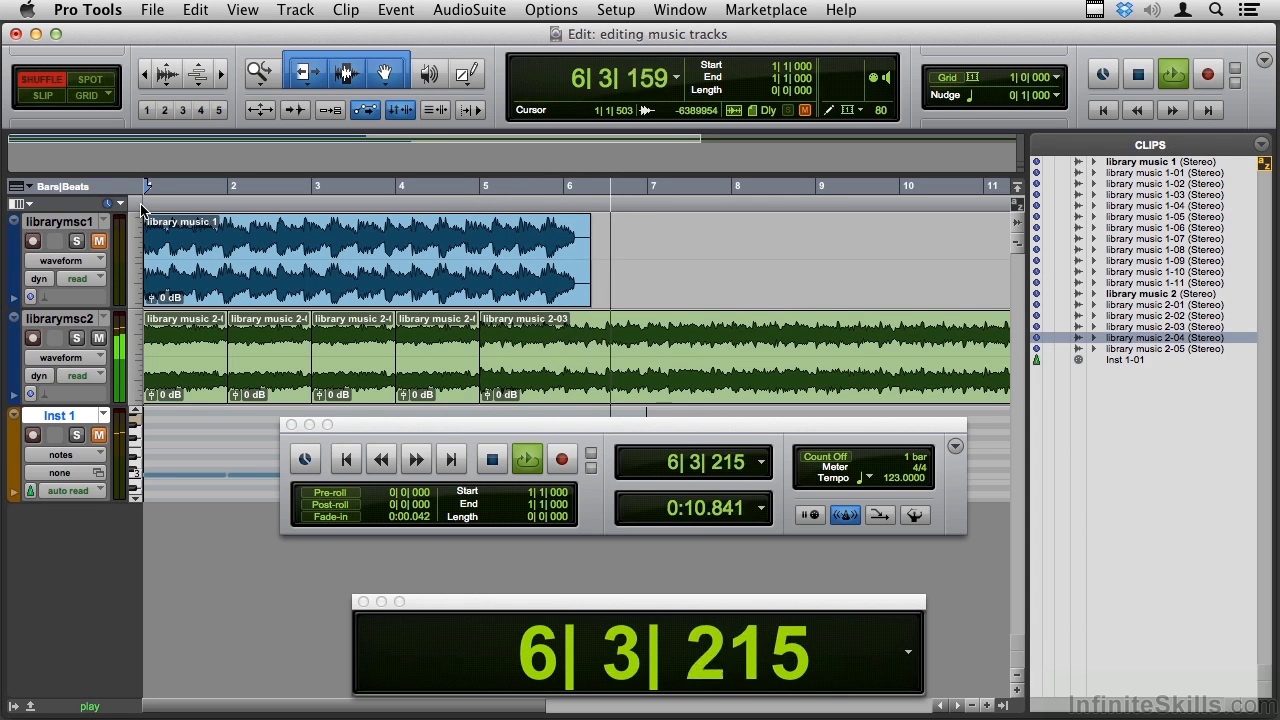
pyautogui.press('space')
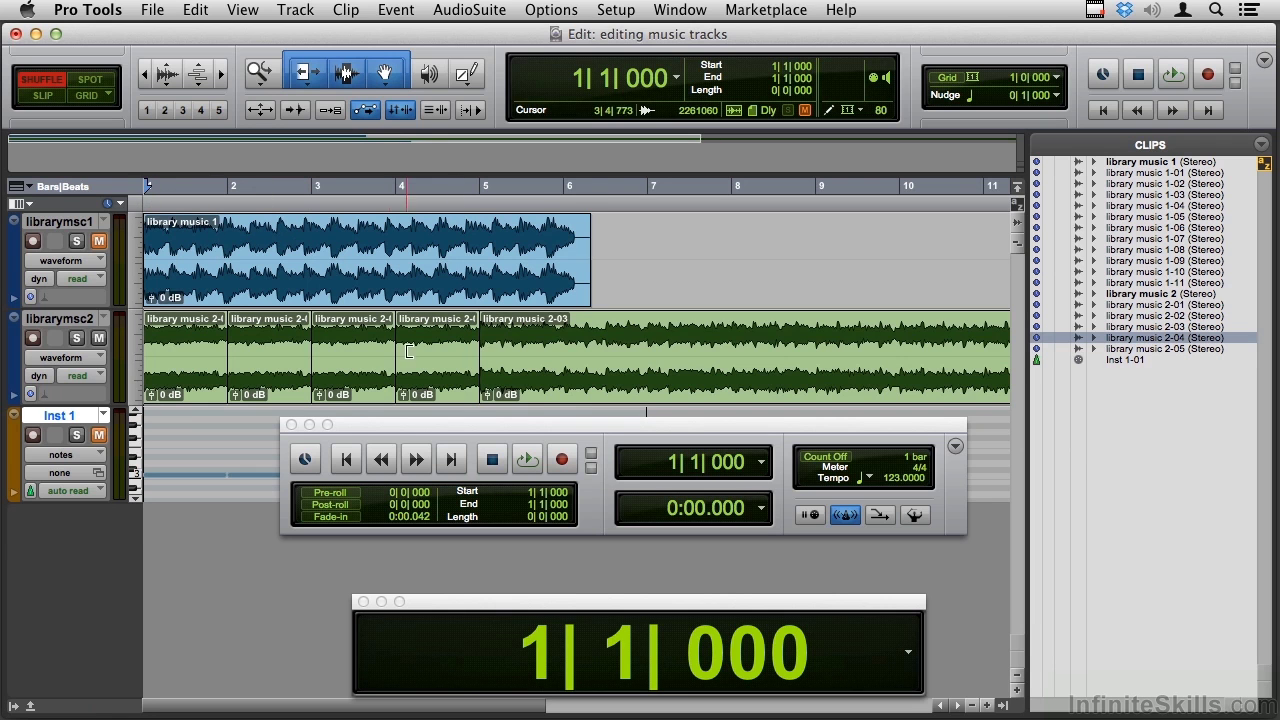
# - Select all clips on librarymsc2 and consolidate them into library music 2_01
pyautogui.click(559, 396)
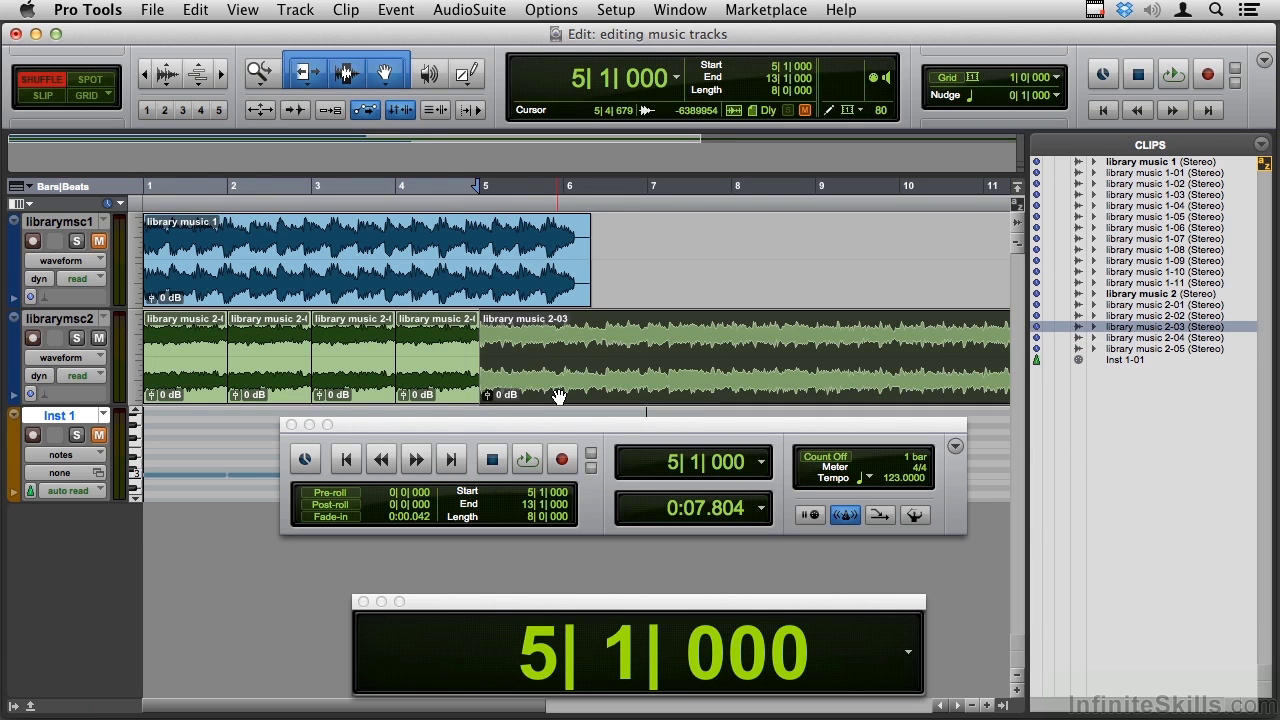
pyautogui.tripleClick(559, 396)
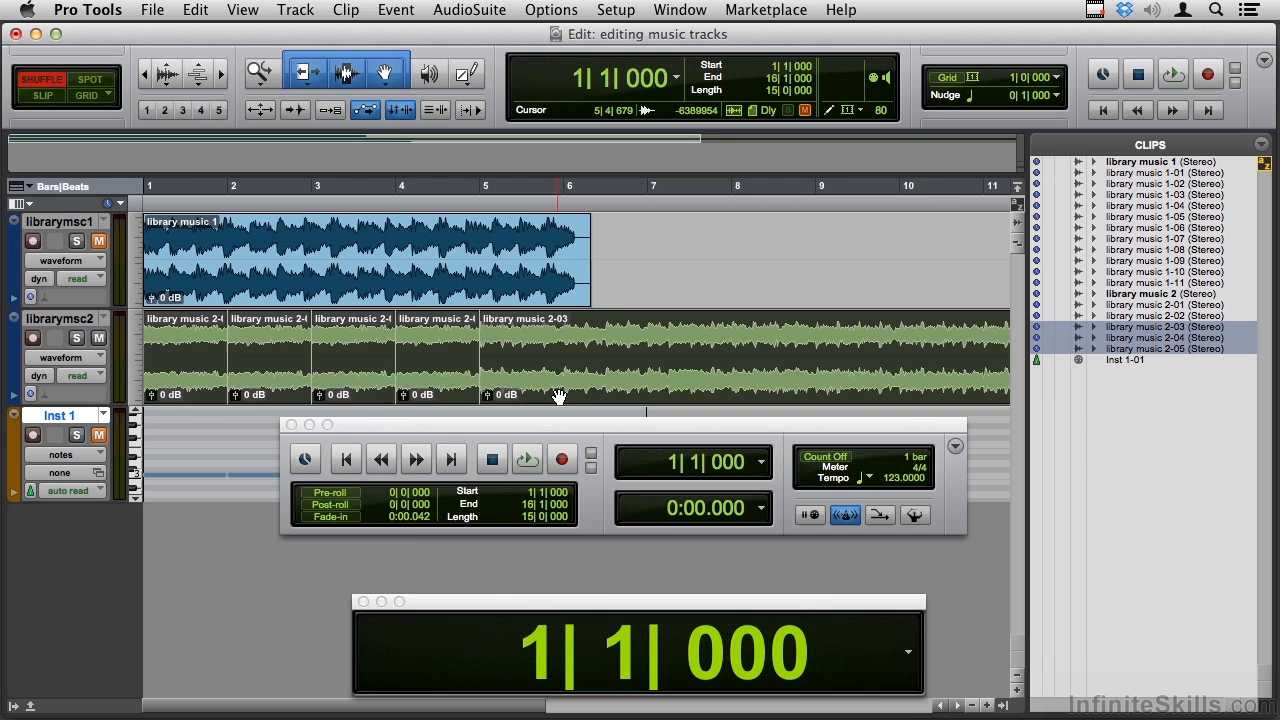
pyautogui.click(195, 9)
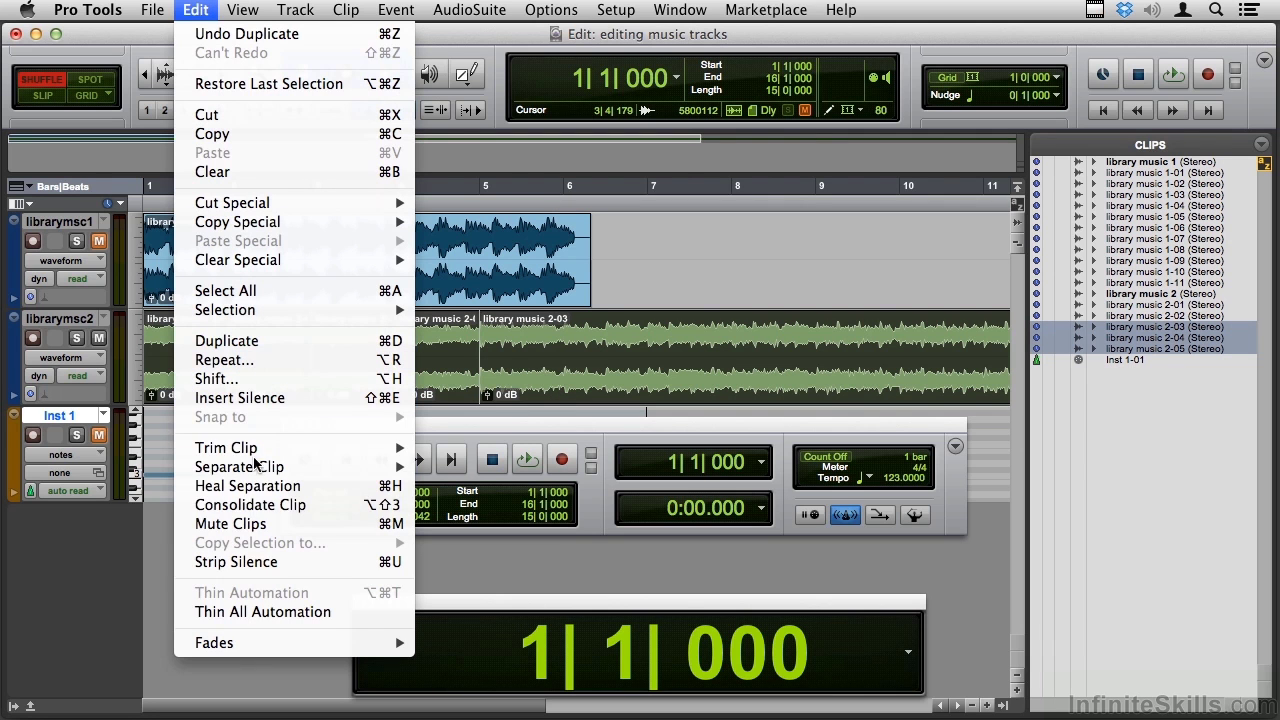
pyautogui.click(319, 504)
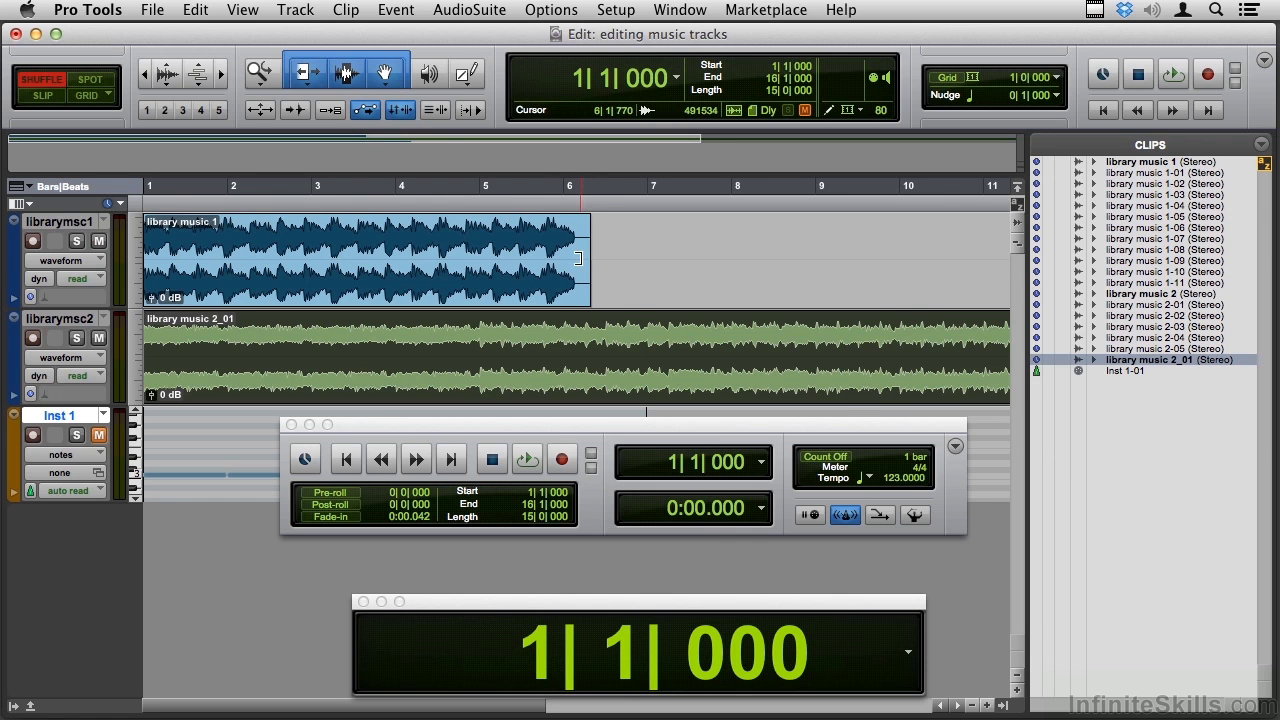
# - Trim library music 1's end back to about 6|1|587, then select library music 2_01
pyautogui.moveTo(586, 260); pyautogui.dragTo(575, 264)
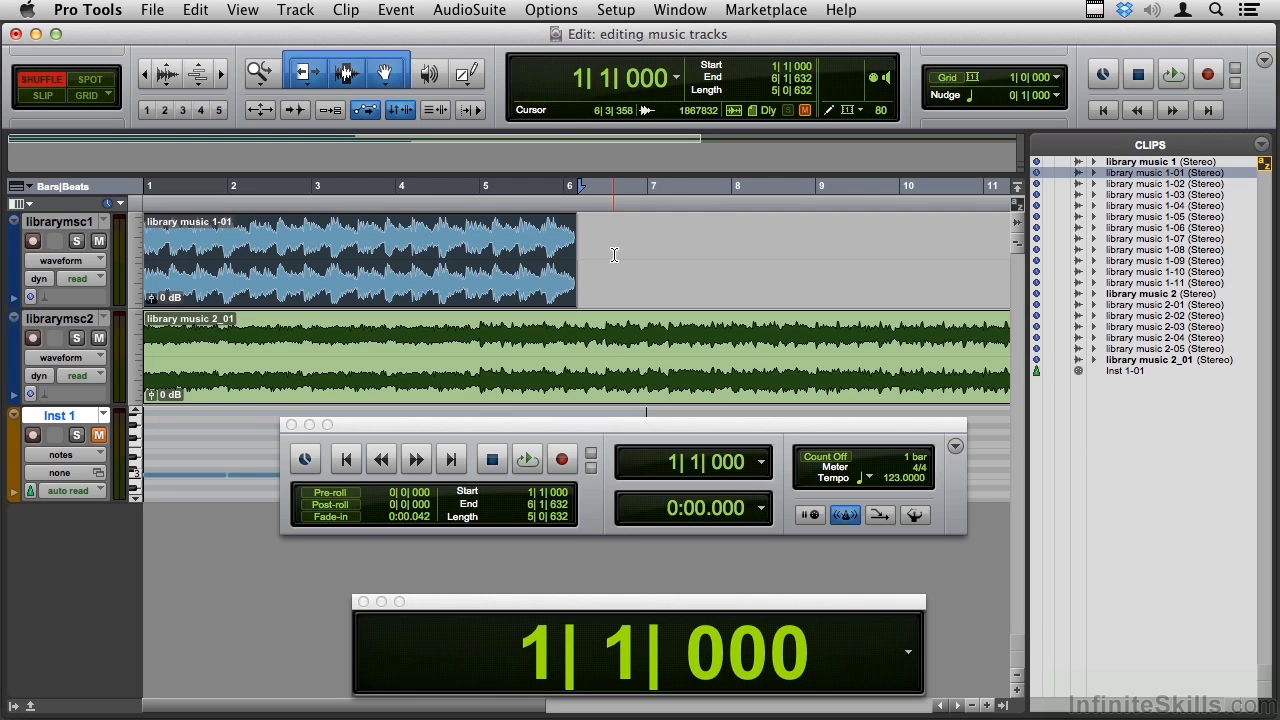
pyautogui.keyDown('shift'); pyautogui.click(373, 381); pyautogui.keyUp('shift')
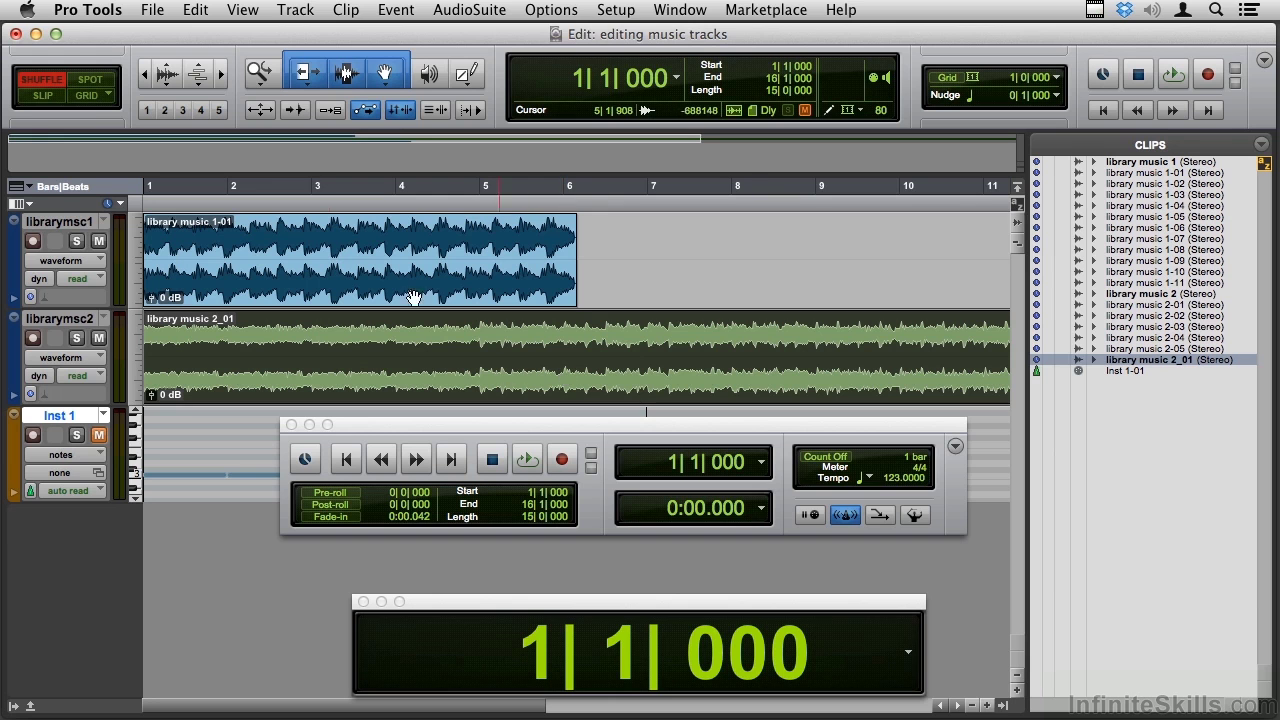
# - In Slip mode, drag library music 2_01 to start at bar 6 where library music 1-01 ends
pyautogui.click(42, 97)
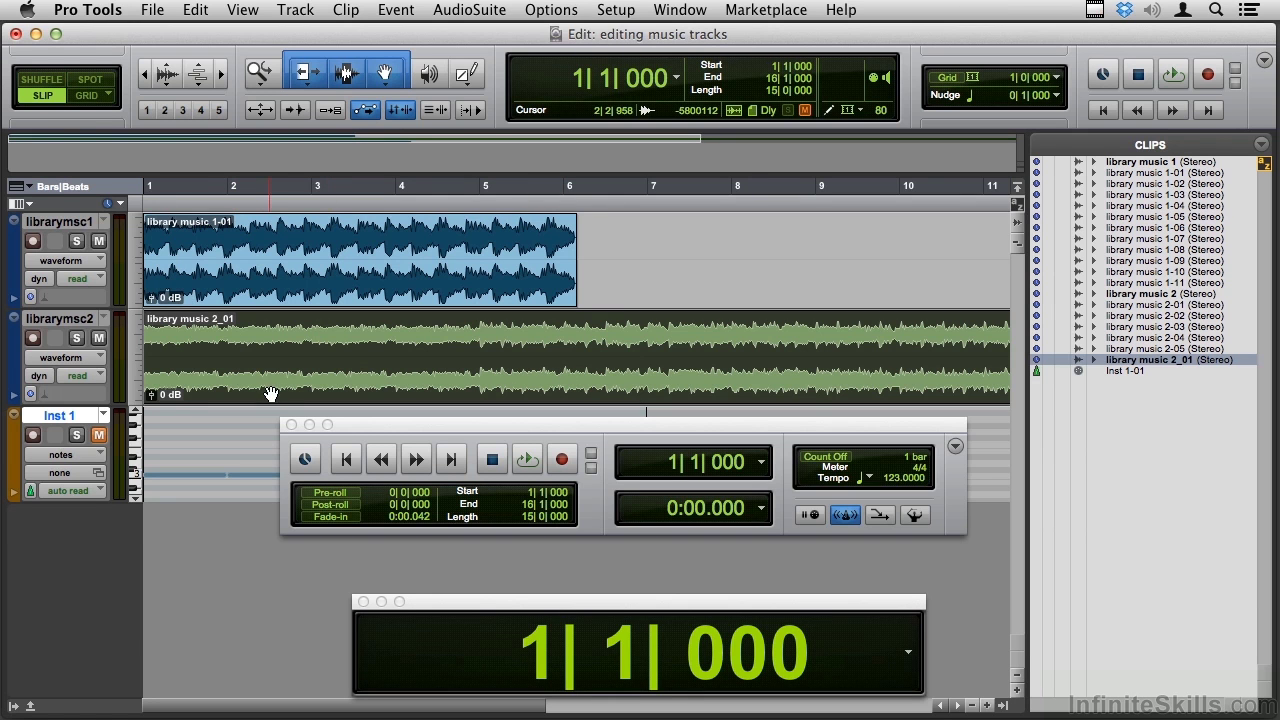
pyautogui.moveTo(271, 394); pyautogui.dragTo(706, 380)
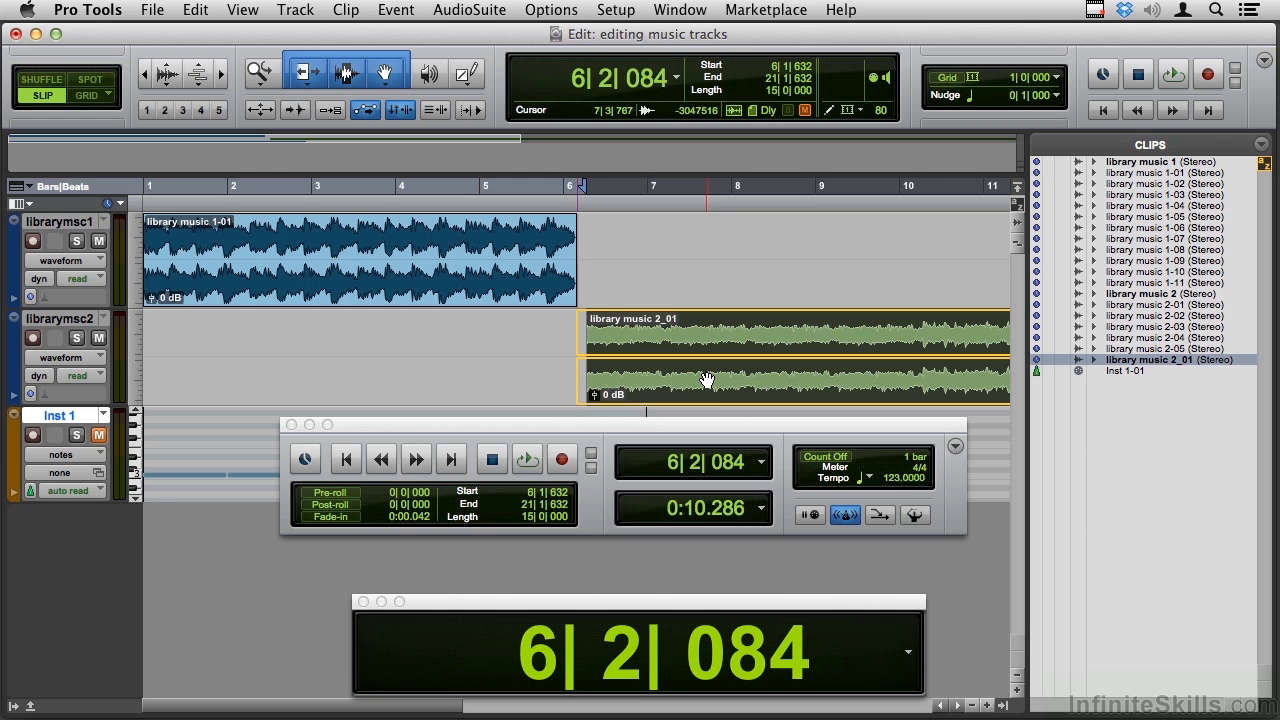
pyautogui.moveTo(707, 378); pyautogui.dragTo(708, 349)
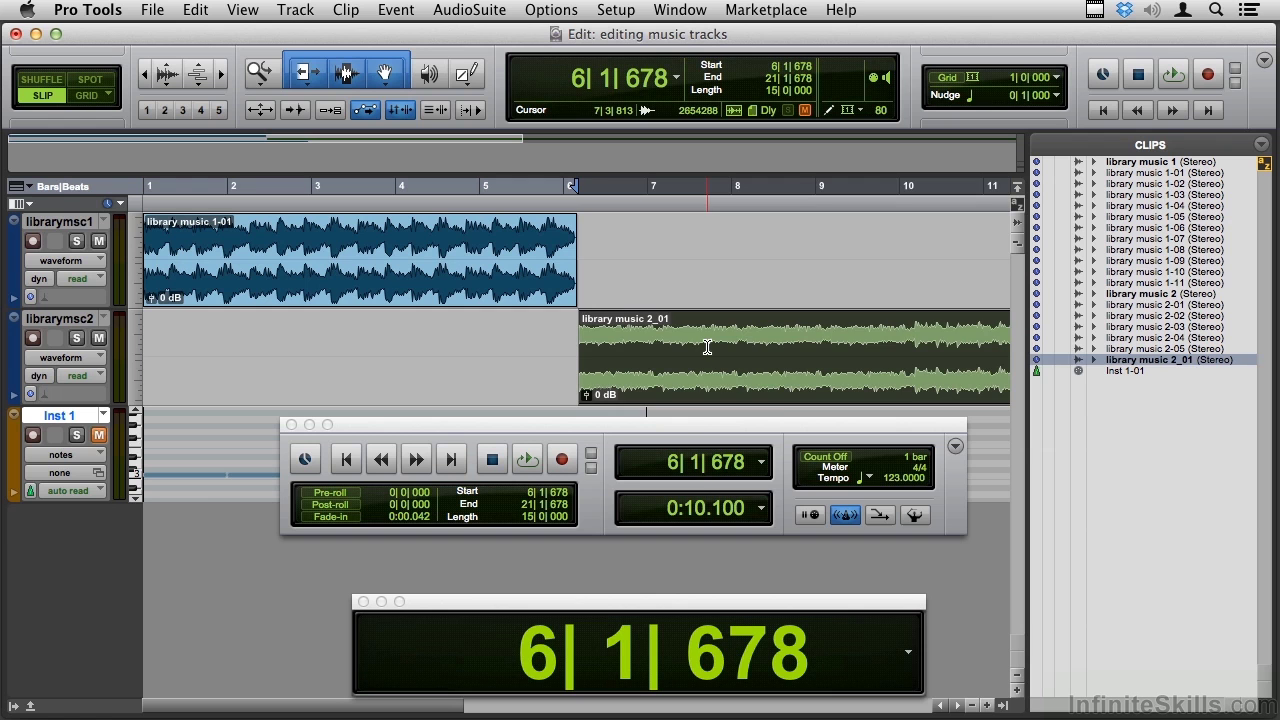
# - Audition the transition between the clips from 4|3|863
pyautogui.click(707, 347)
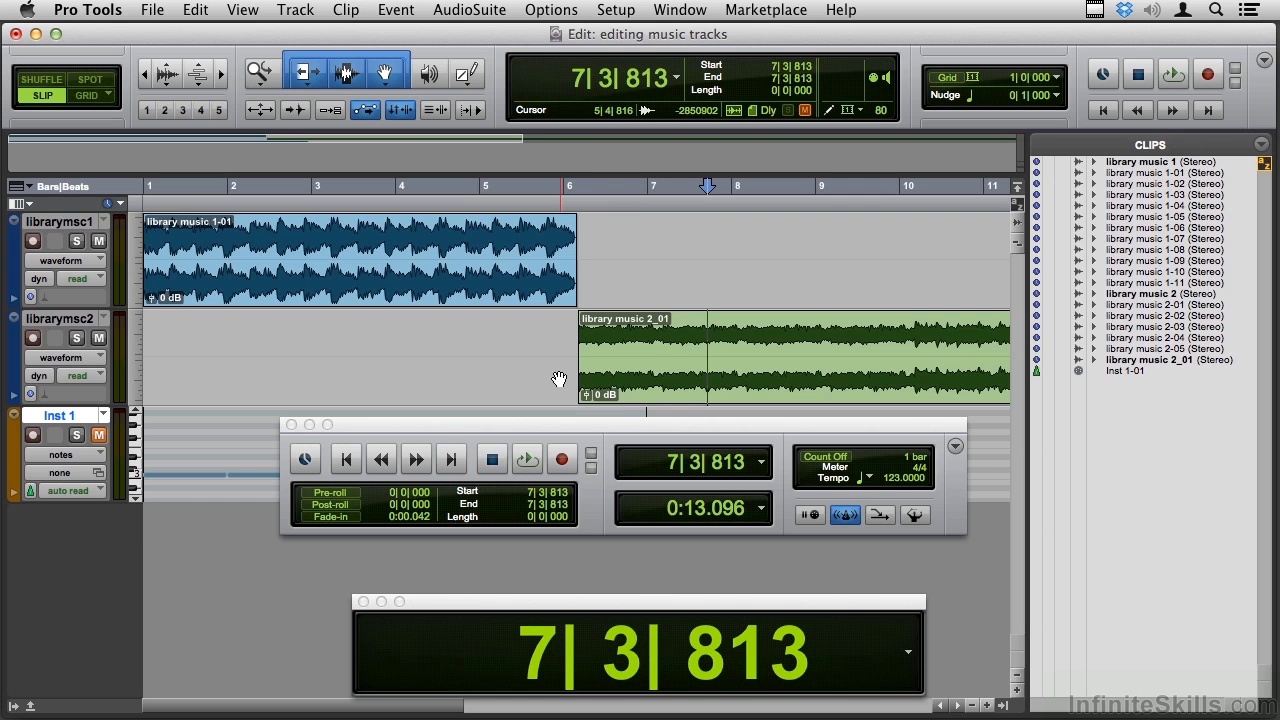
pyautogui.click(458, 191)
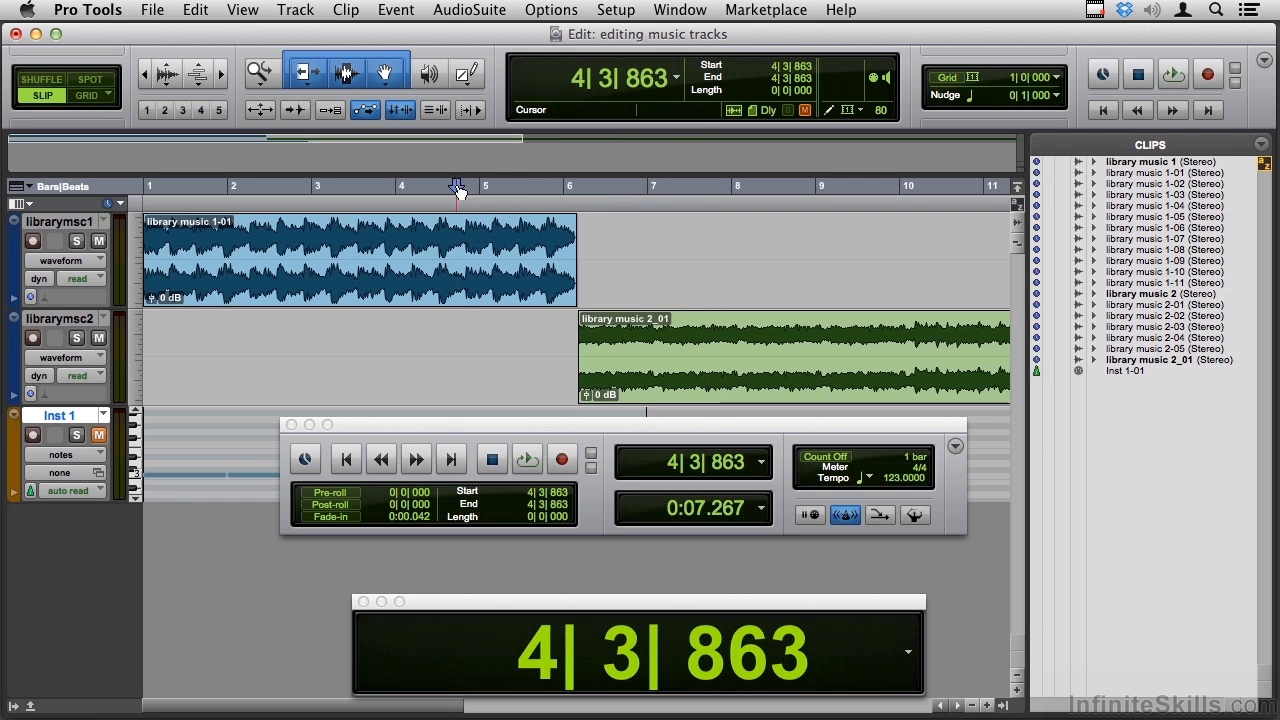
pyautogui.press('space')
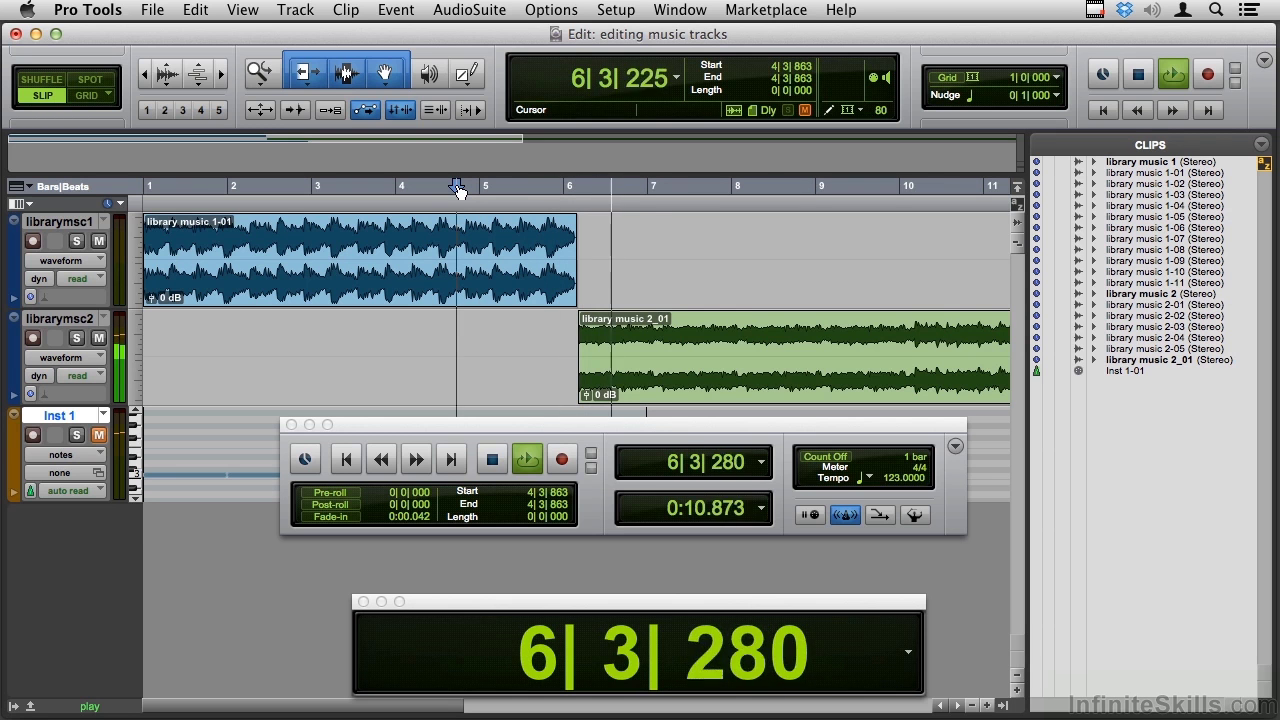
pyautogui.press('space')
pyautogui.press('super+bracketright')
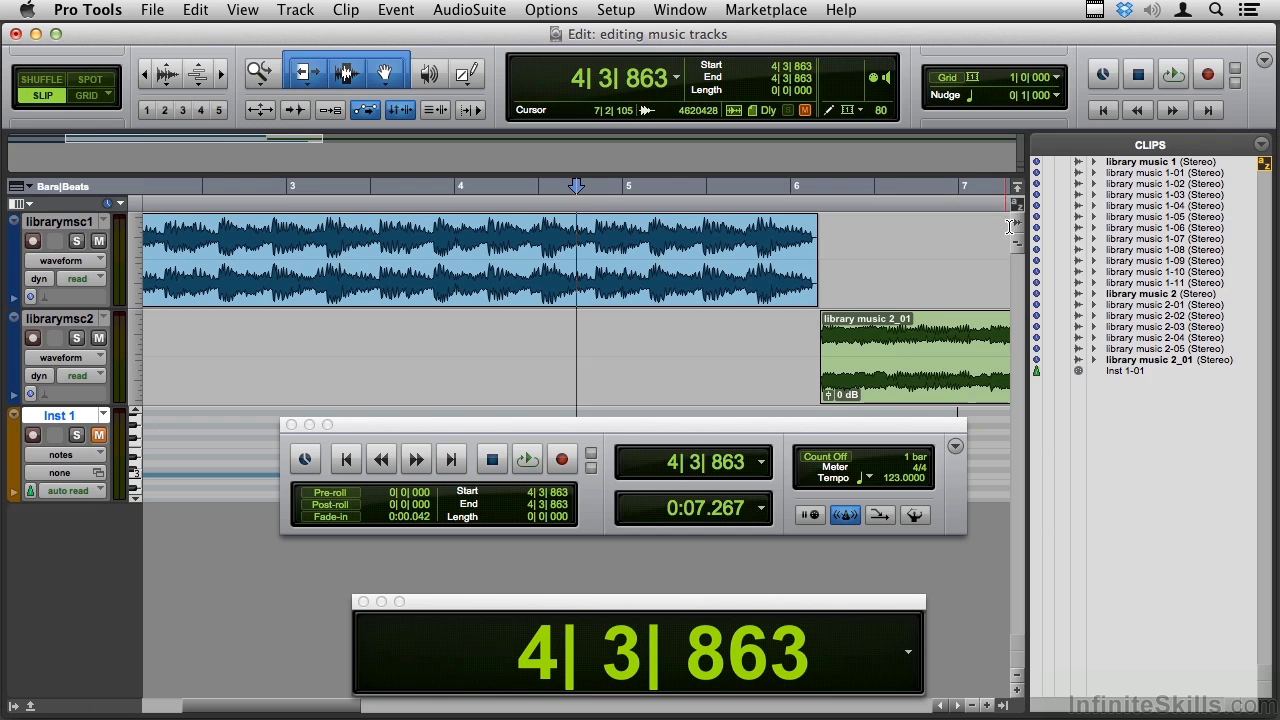
# - Set the nudge to 1/64 note, shift library music 2_01 earlier, and audition from bar 4 beat 4
pyautogui.click(1057, 97)
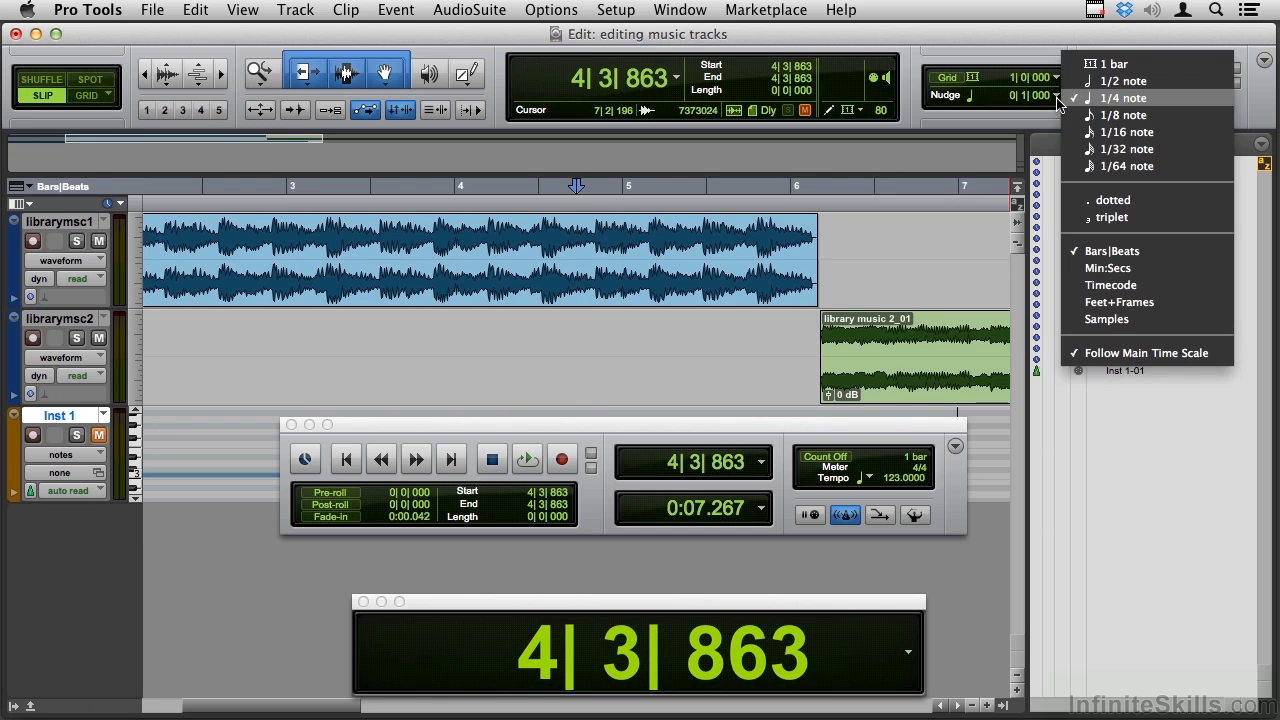
pyautogui.click(1082, 166)
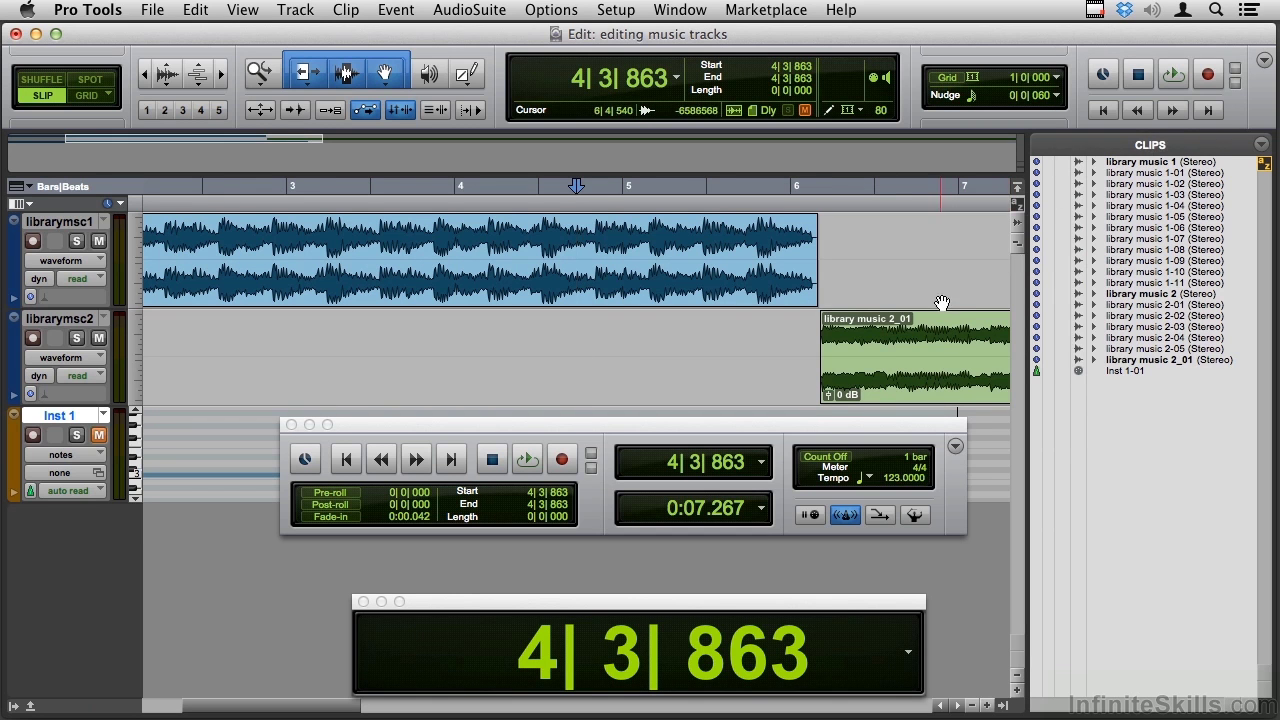
pyautogui.moveTo(936, 377); pyautogui.dragTo(929, 380)
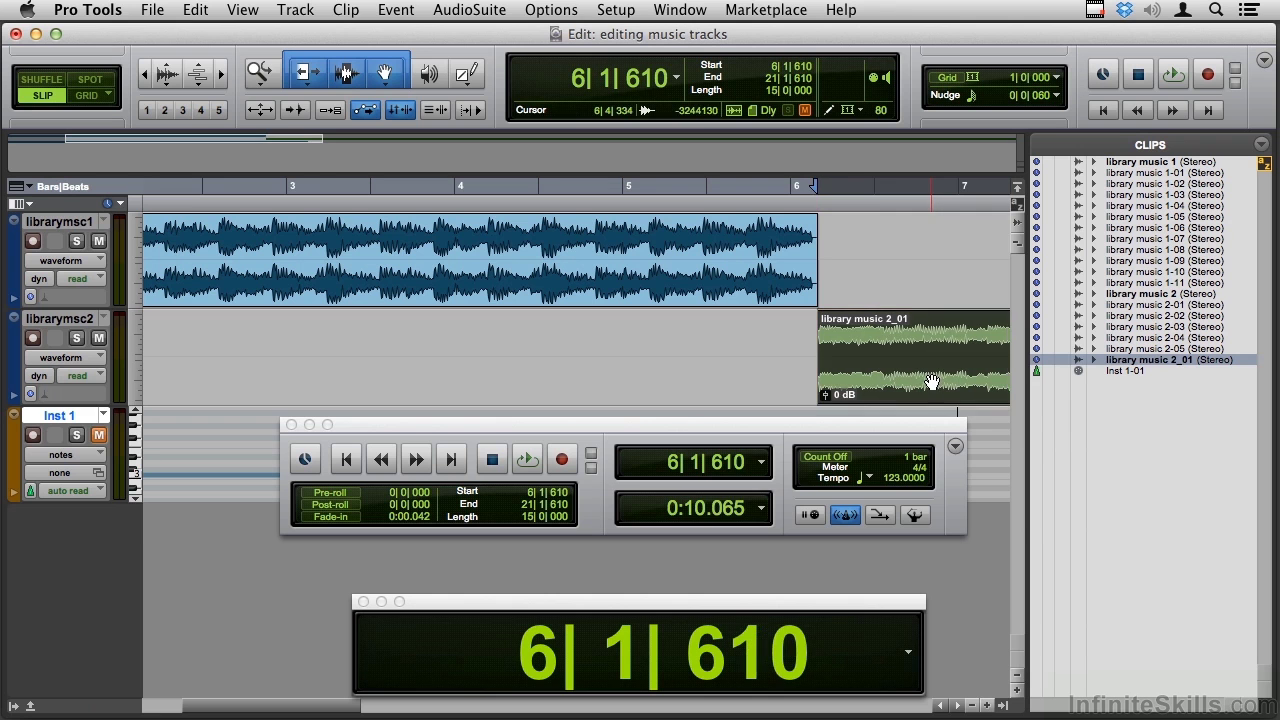
pyautogui.click(605, 186)
pyautogui.press('space')
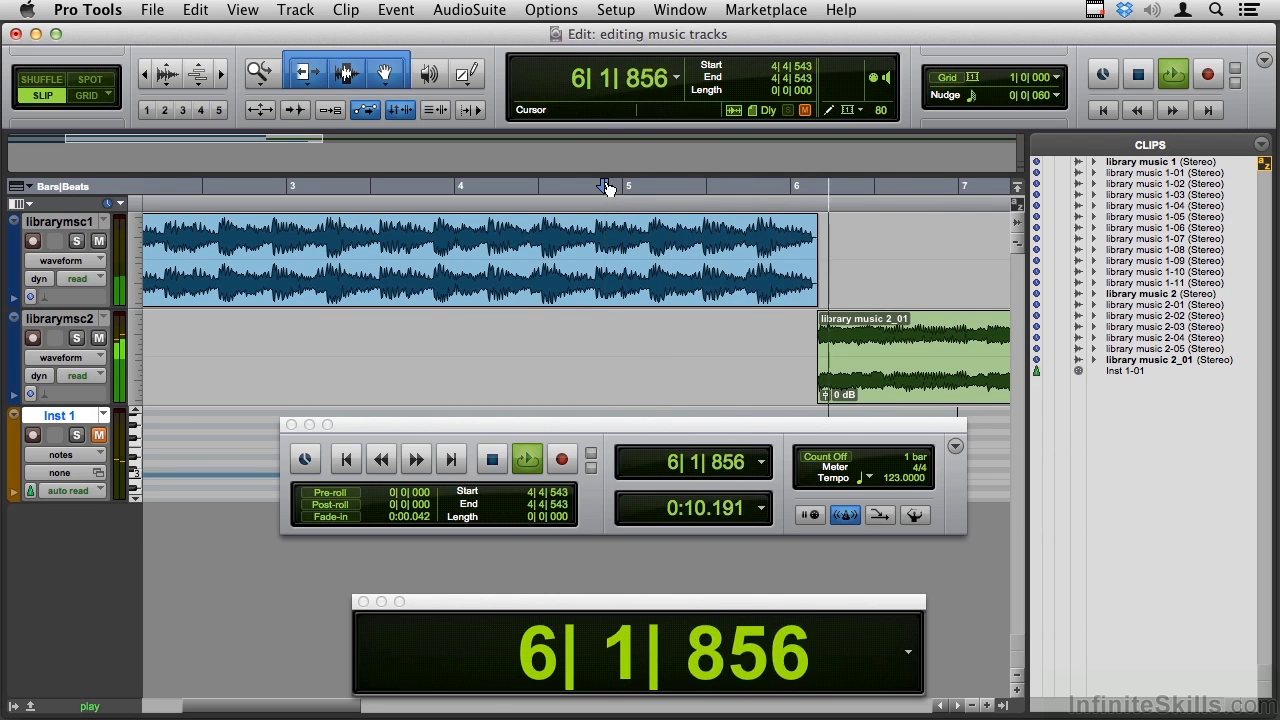
pyautogui.press('space')
# - Trim library music 1-01's end to 6|1|507, move 2_01 slightly later, and audition from 5|1|360
pyautogui.press('super+bracketright')
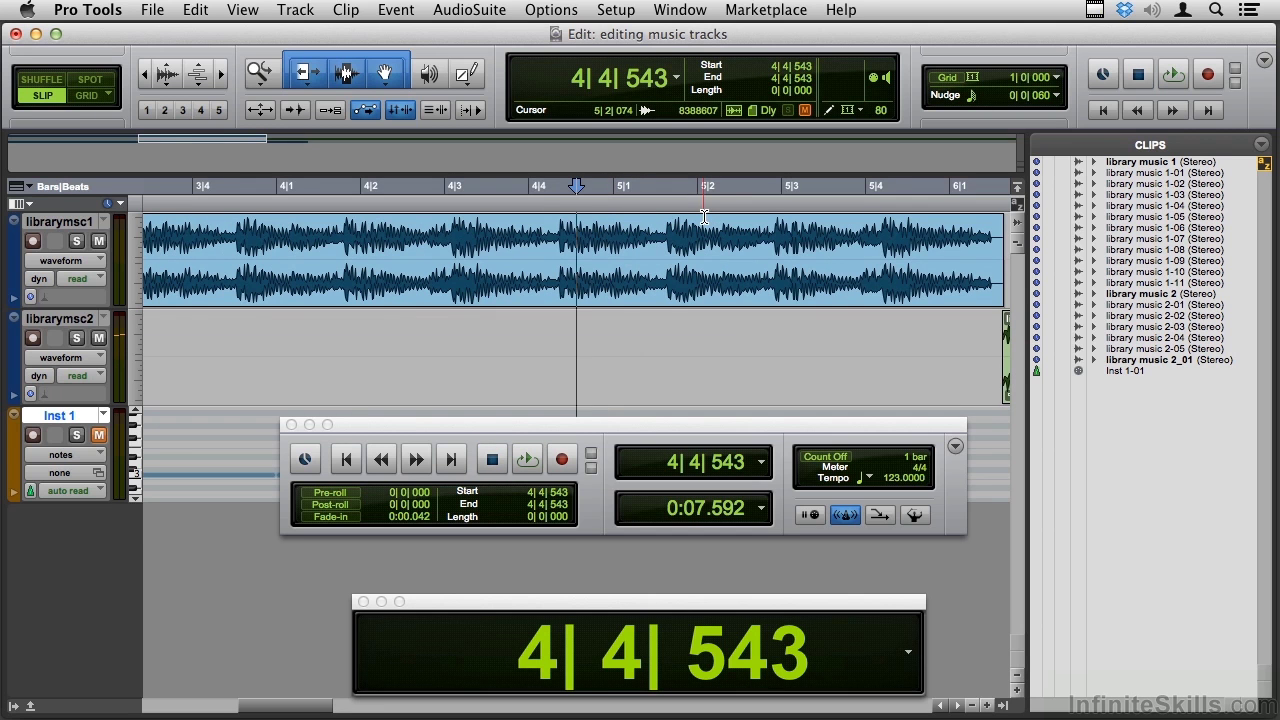
pyautogui.click(995, 260)
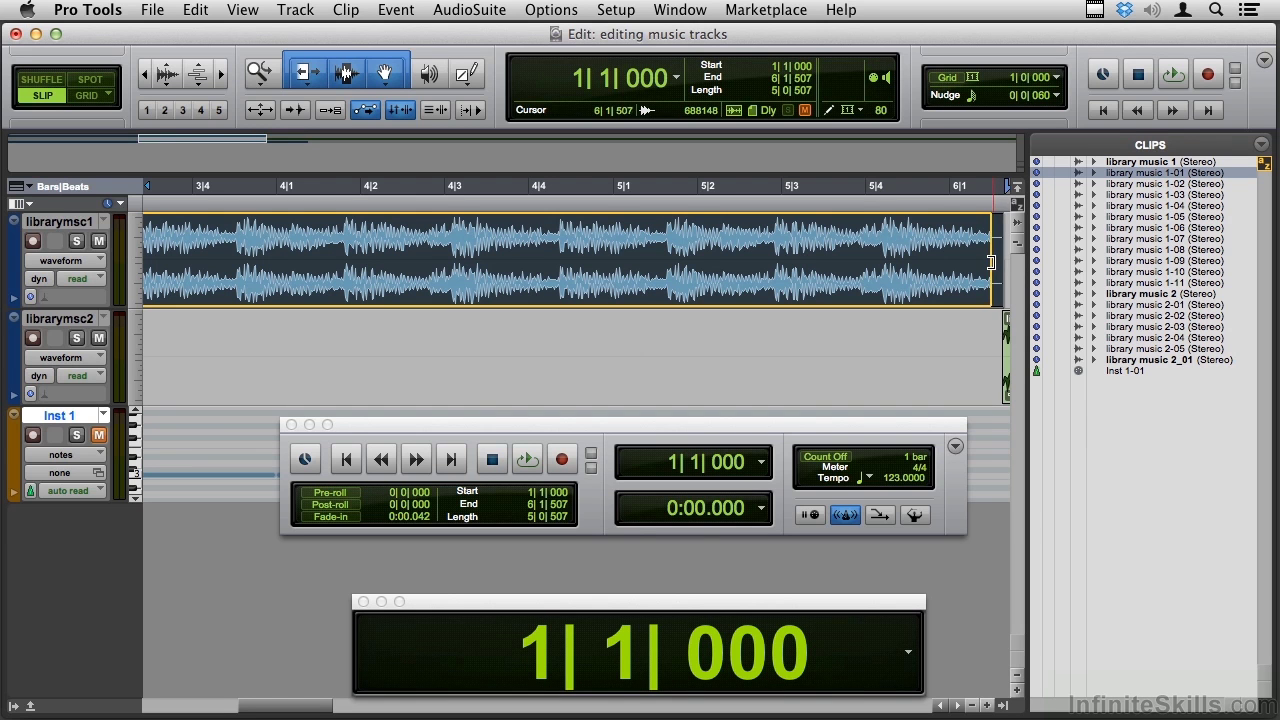
pyautogui.moveTo(993, 262); pyautogui.dragTo(991, 262)
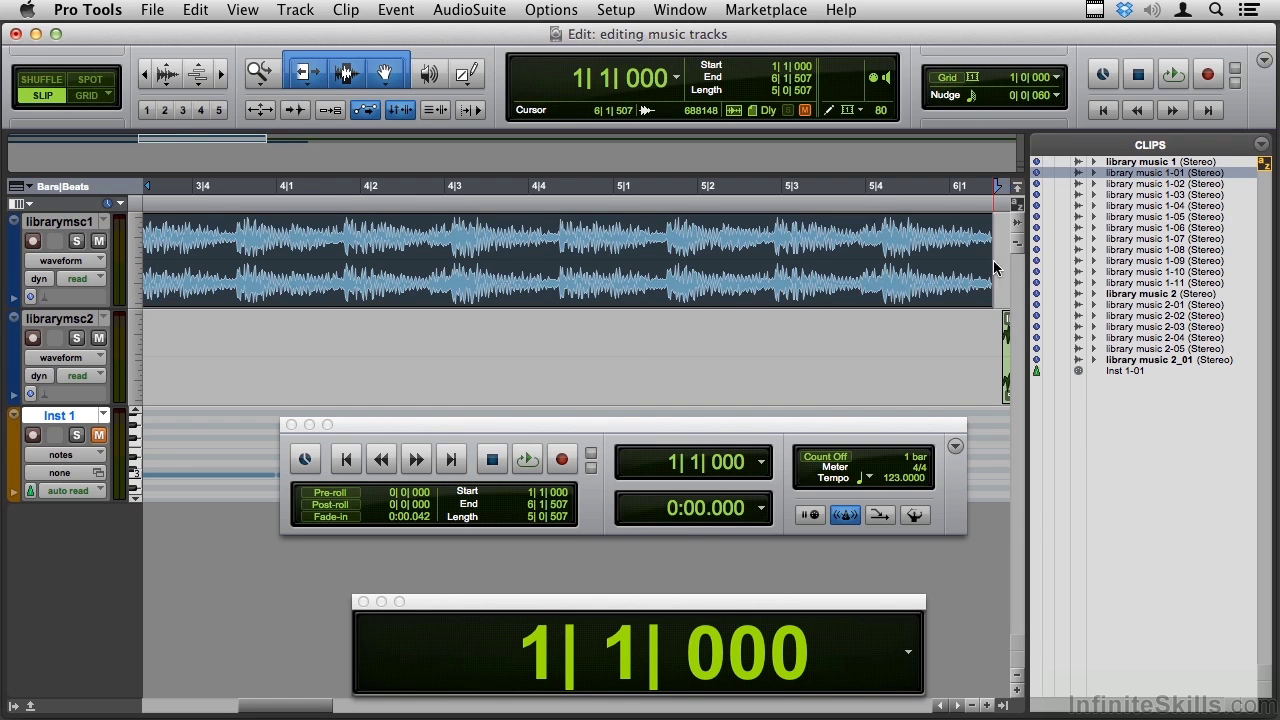
pyautogui.press('super+bracketleft')
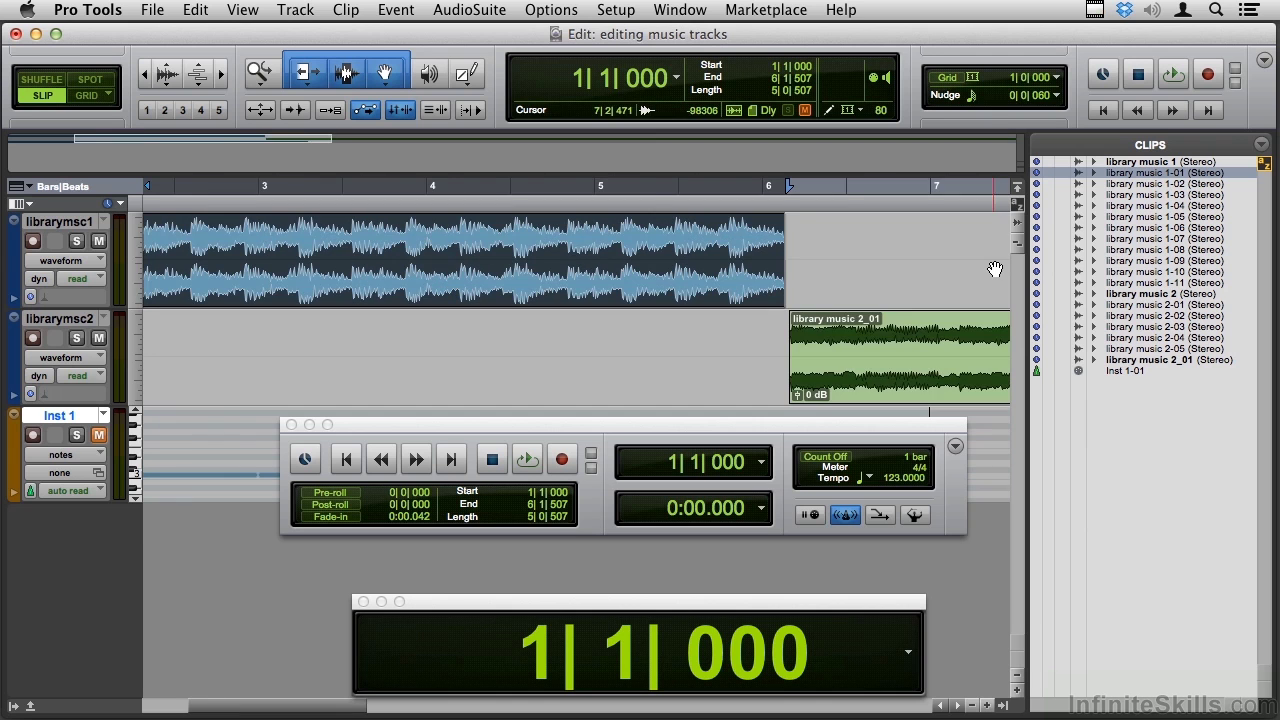
pyautogui.click(933, 380)
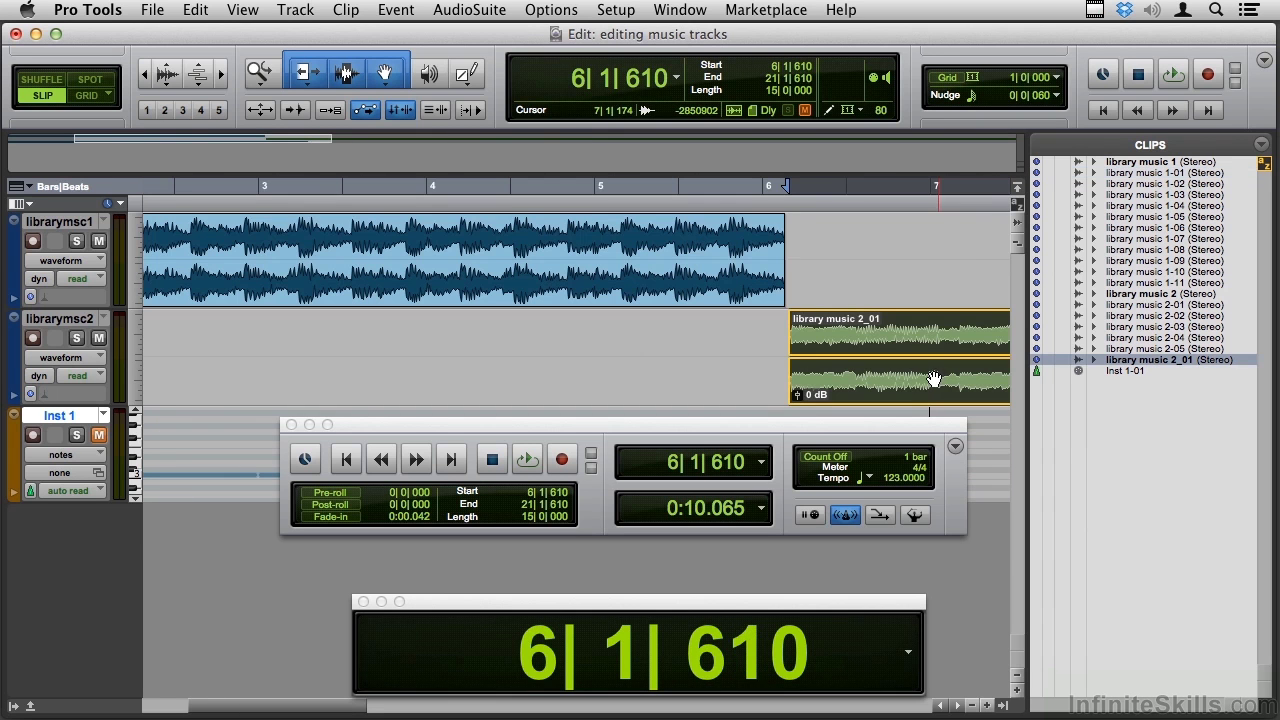
pyautogui.moveTo(931, 380); pyautogui.dragTo(934, 380)
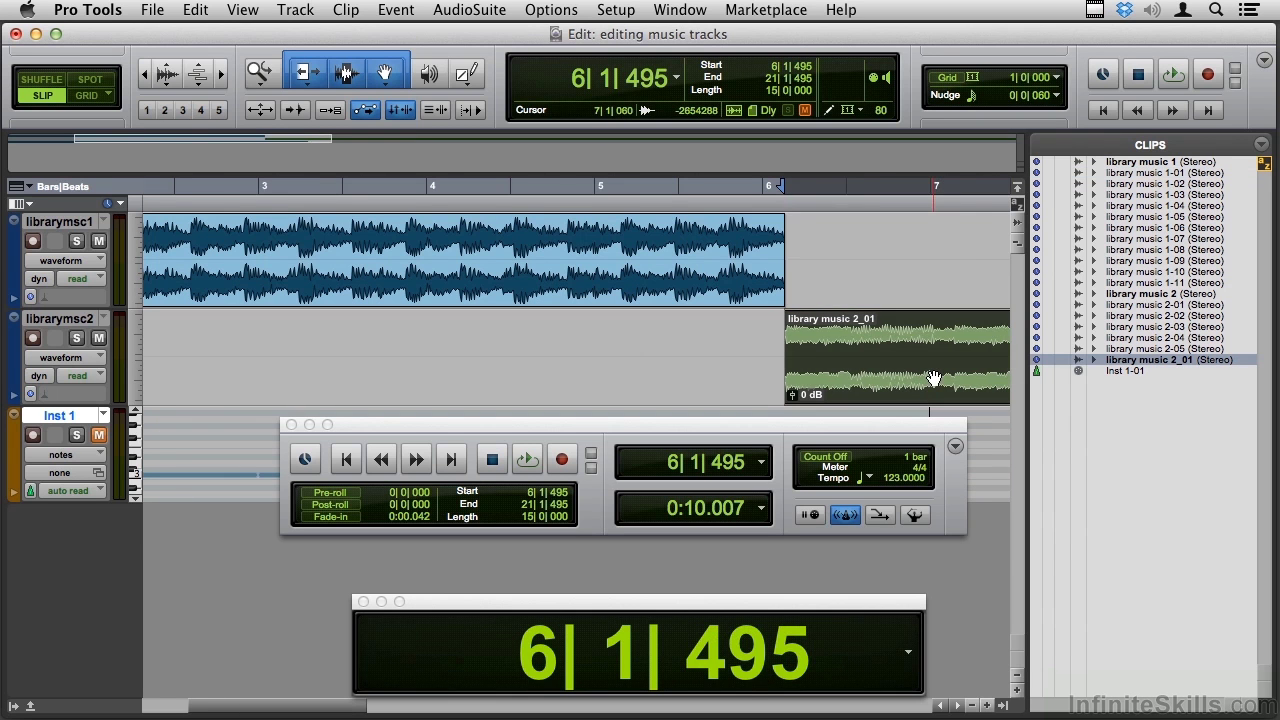
pyautogui.click(611, 189)
pyautogui.press('space')
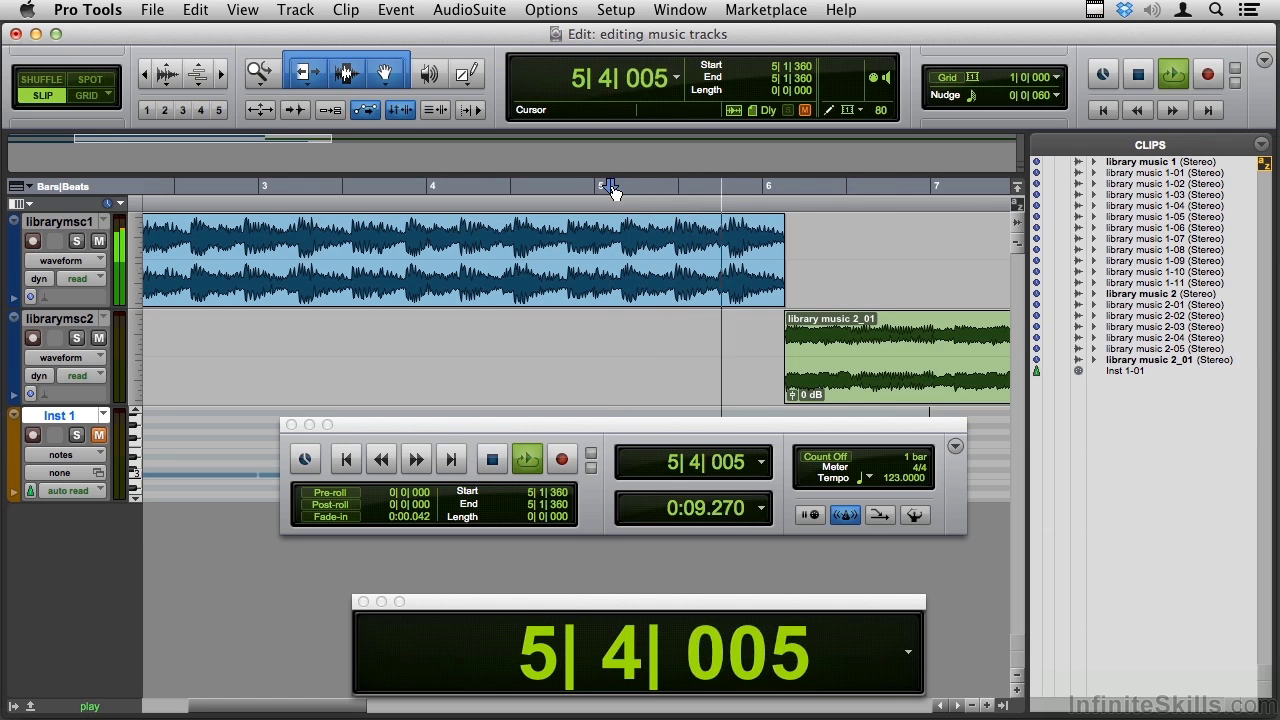
pyautogui.press('space')
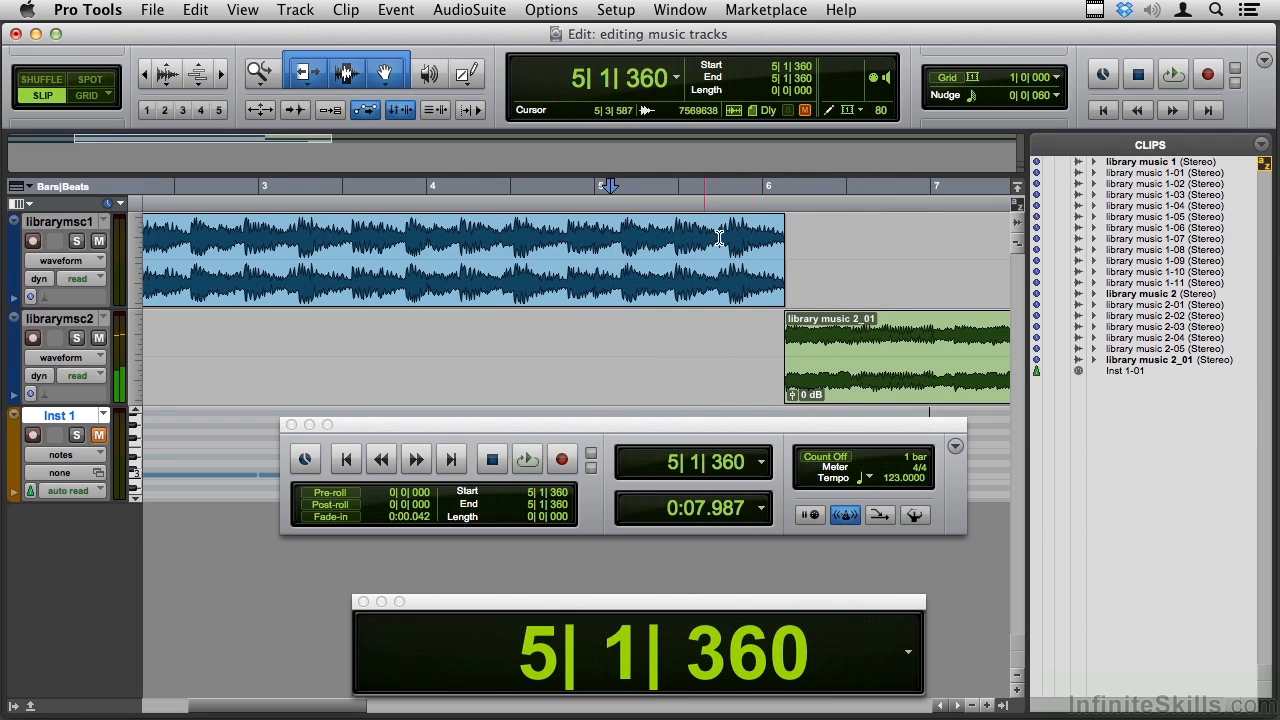
# - Shift library music 2_01 slightly earlier and audition the join from 5|2|359
pyautogui.click(855, 389)
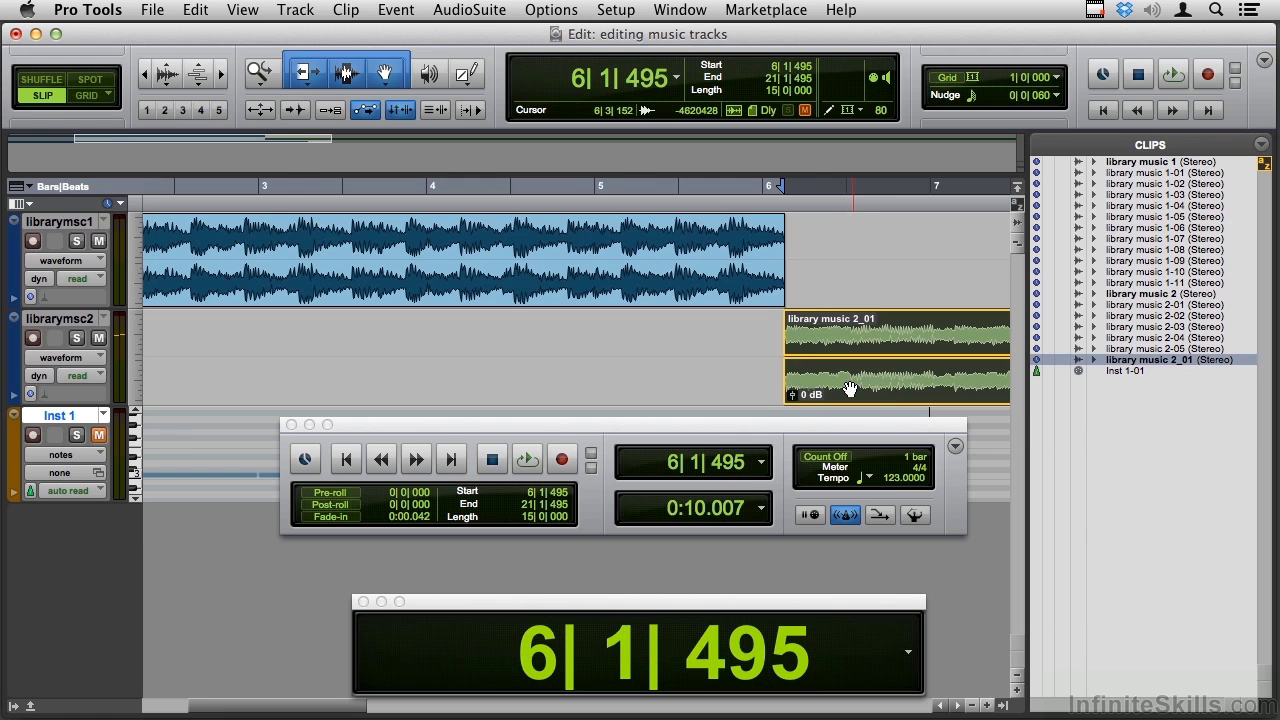
pyautogui.moveTo(849, 389); pyautogui.dragTo(843, 389)
pyautogui.click(655, 183)
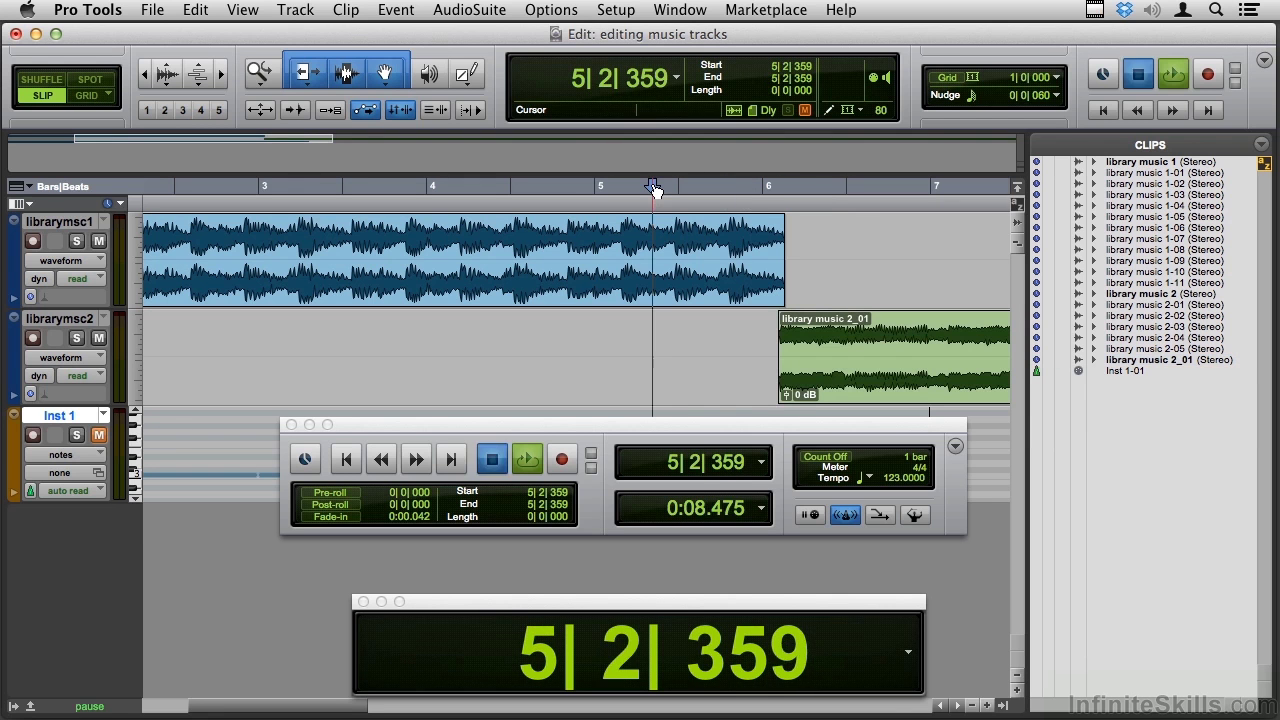
pyautogui.press('space')
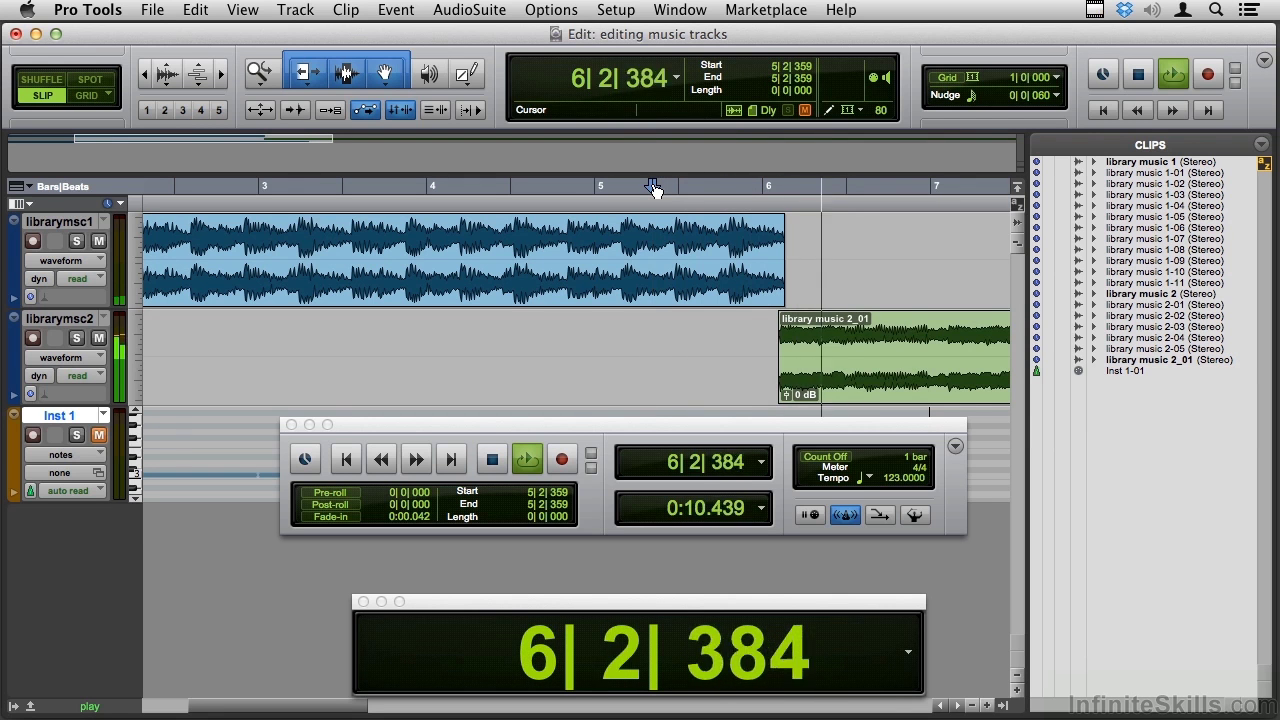
pyautogui.press('space')
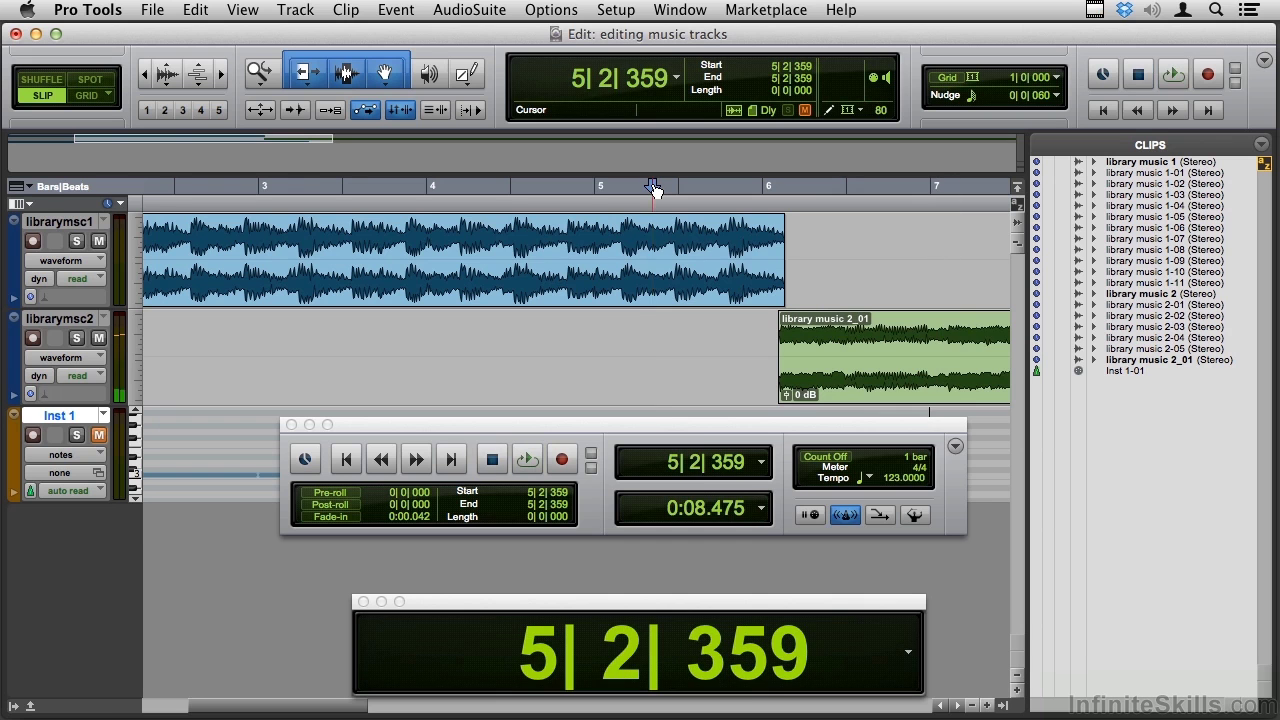
pyautogui.press('super+bracketleft')
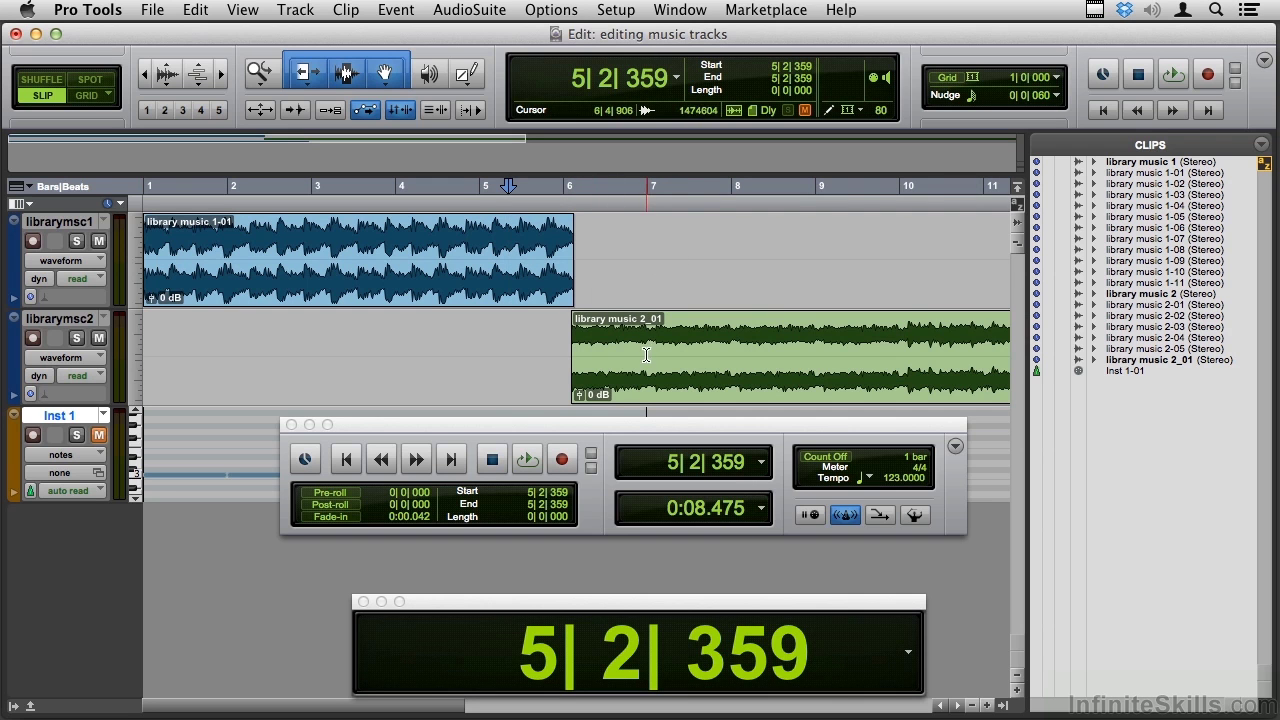
# - Slide library music 2_01 earlier to overlap 1-01, and draw a fade-out on 1-01's end
pyautogui.moveTo(650, 385); pyautogui.dragTo(548, 375)
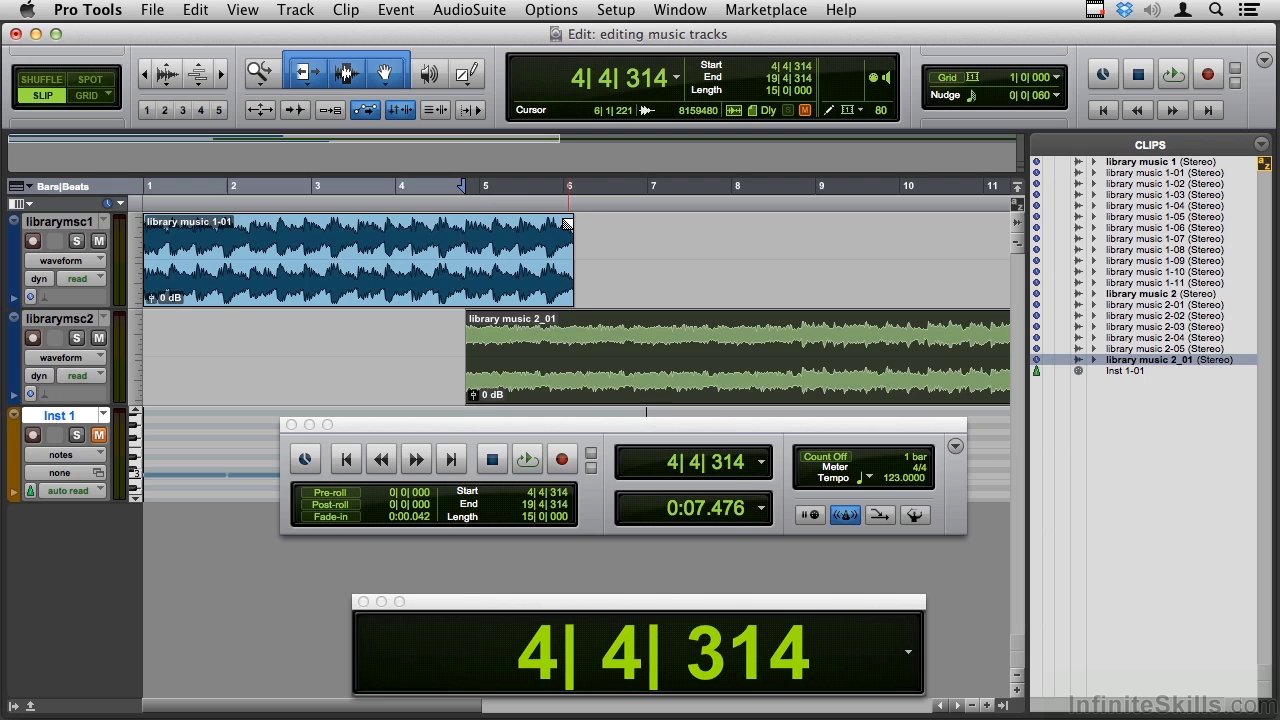
pyautogui.moveTo(567, 223); pyautogui.dragTo(465, 249)
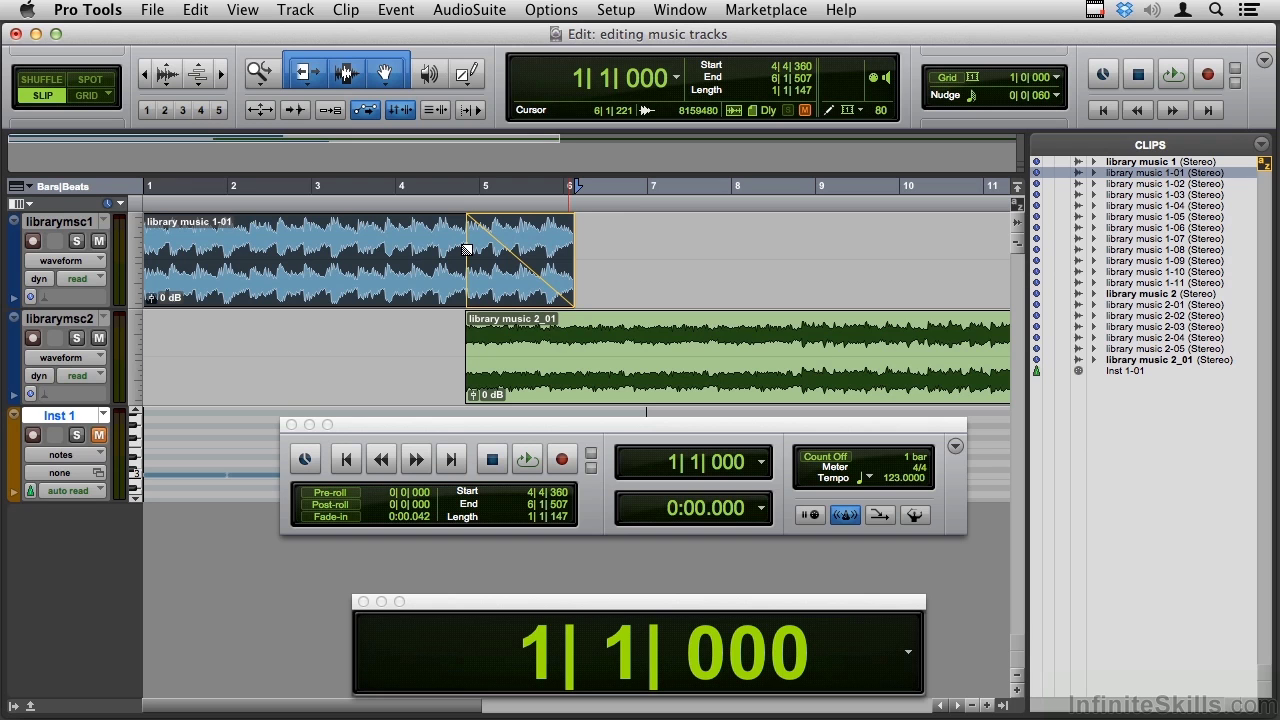
pyautogui.moveTo(466, 249)
pyautogui.mouseDown()
pyautogui.moveTo(548, 252)
pyautogui.moveTo(467, 257)
pyautogui.mouseUp()
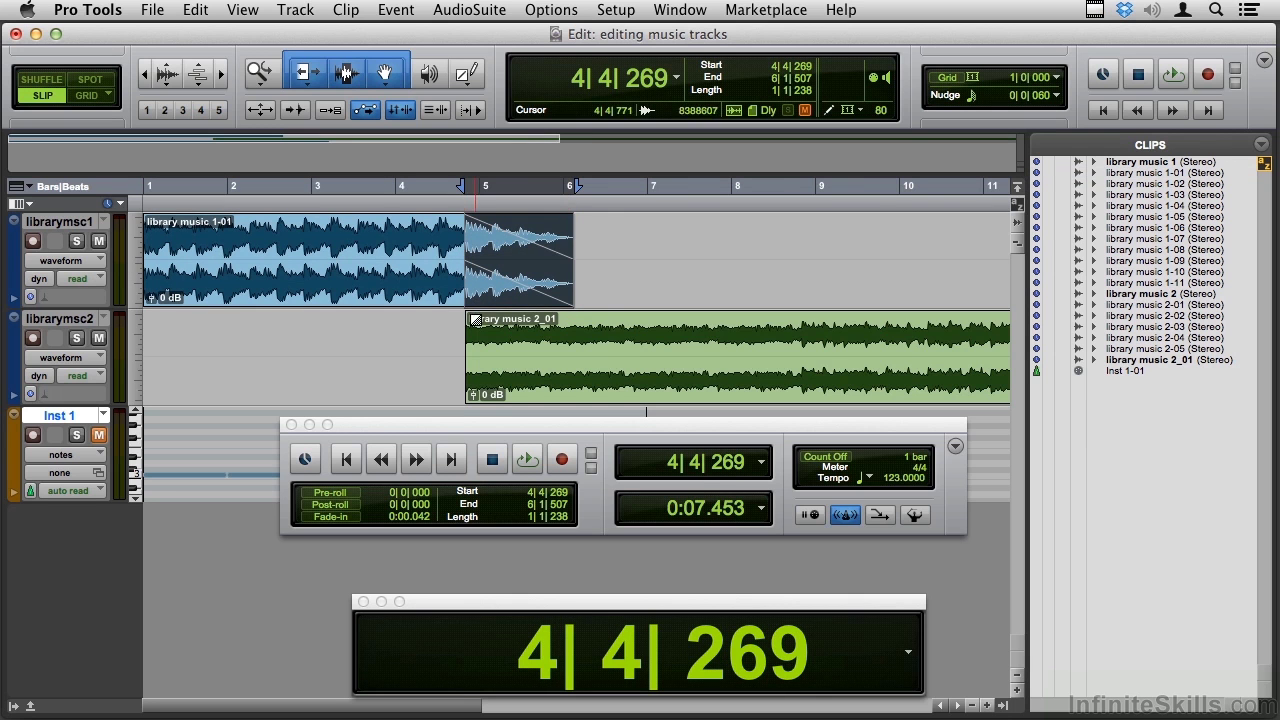
# - Draw a fade-in on library music 2_01 and set the playback start at 3|3|682
pyautogui.moveTo(475, 320); pyautogui.dragTo(573, 347)
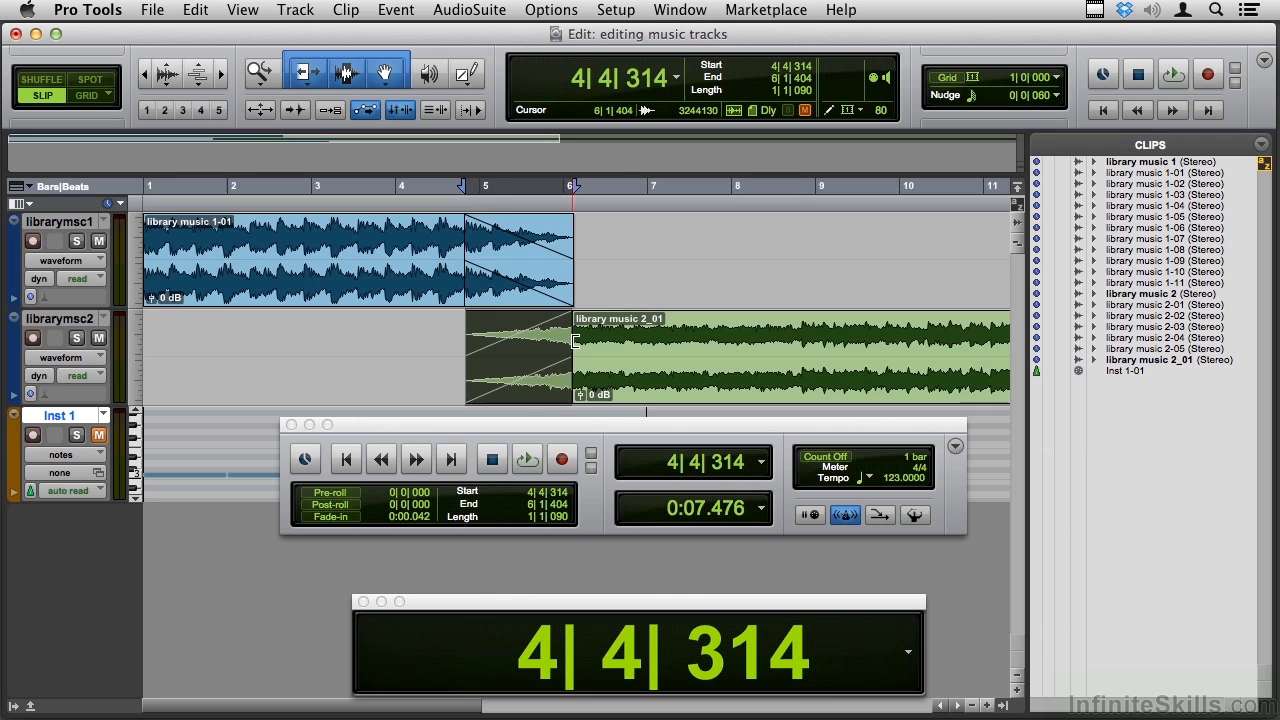
pyautogui.click(369, 188)
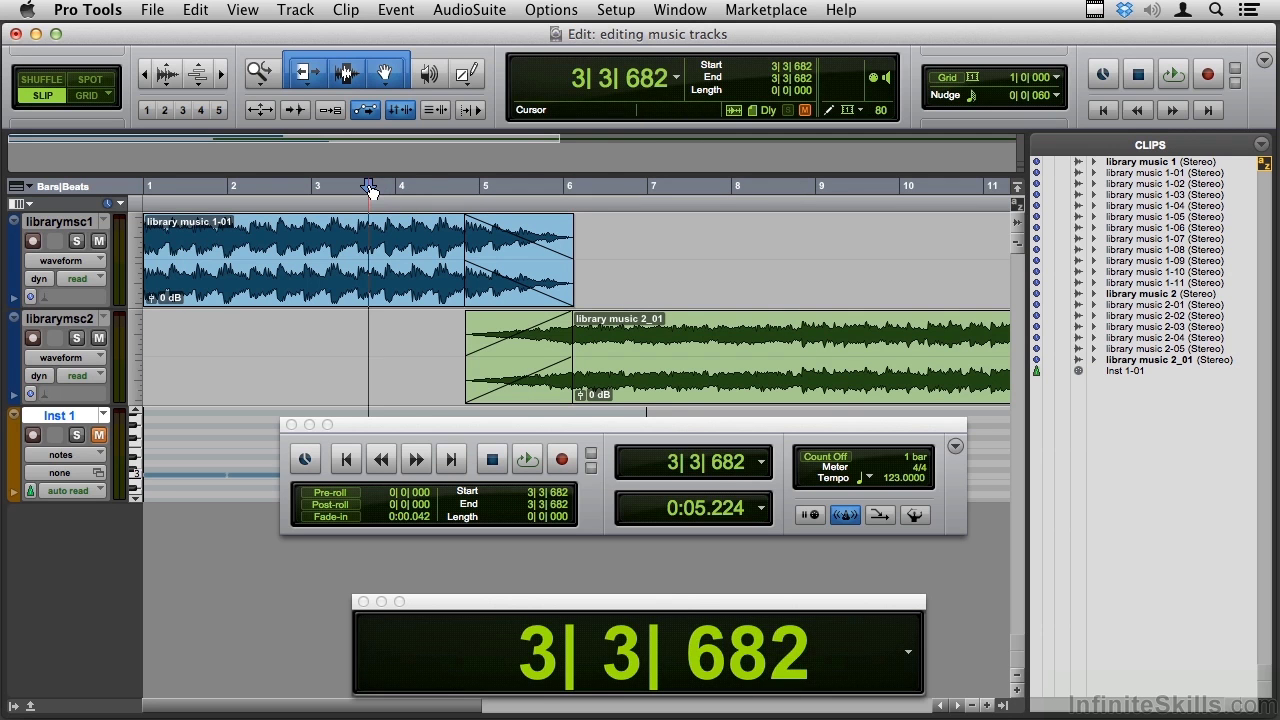
# - Audition the crossfade, then select shorter fade ranges on the end of 1-01 and the start of 2_01
pyautogui.press('space')
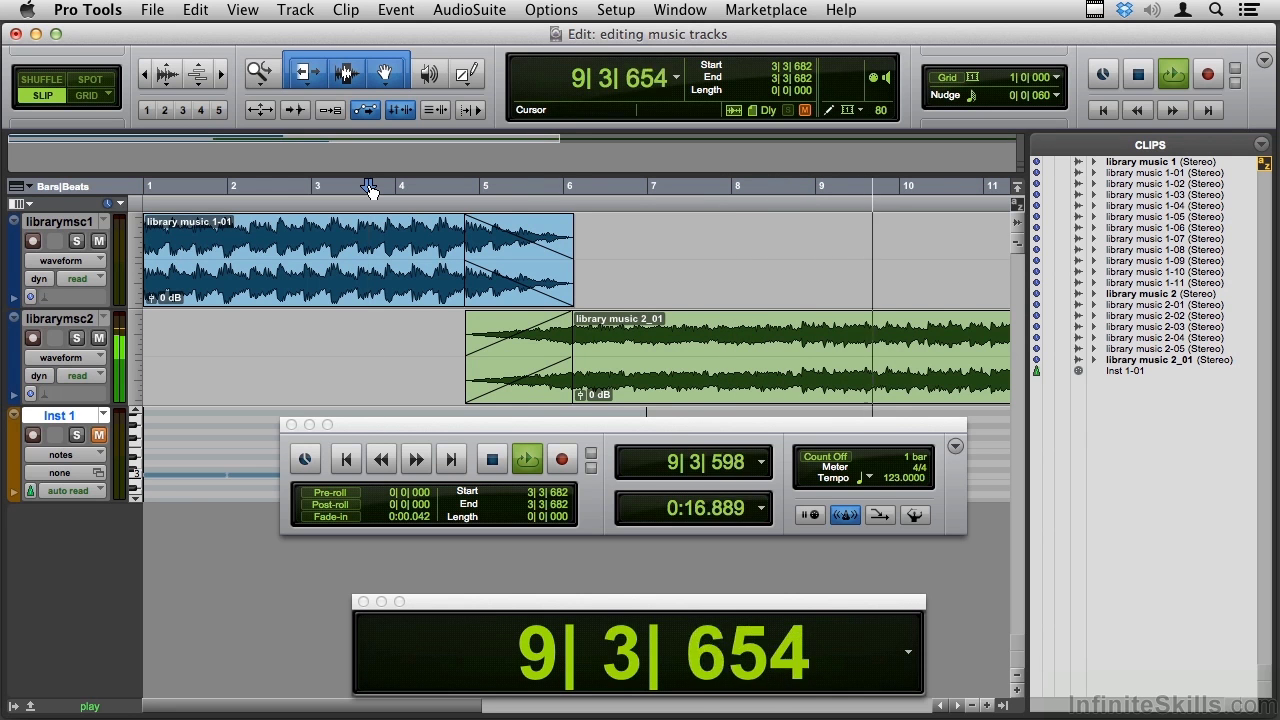
pyautogui.press('space')
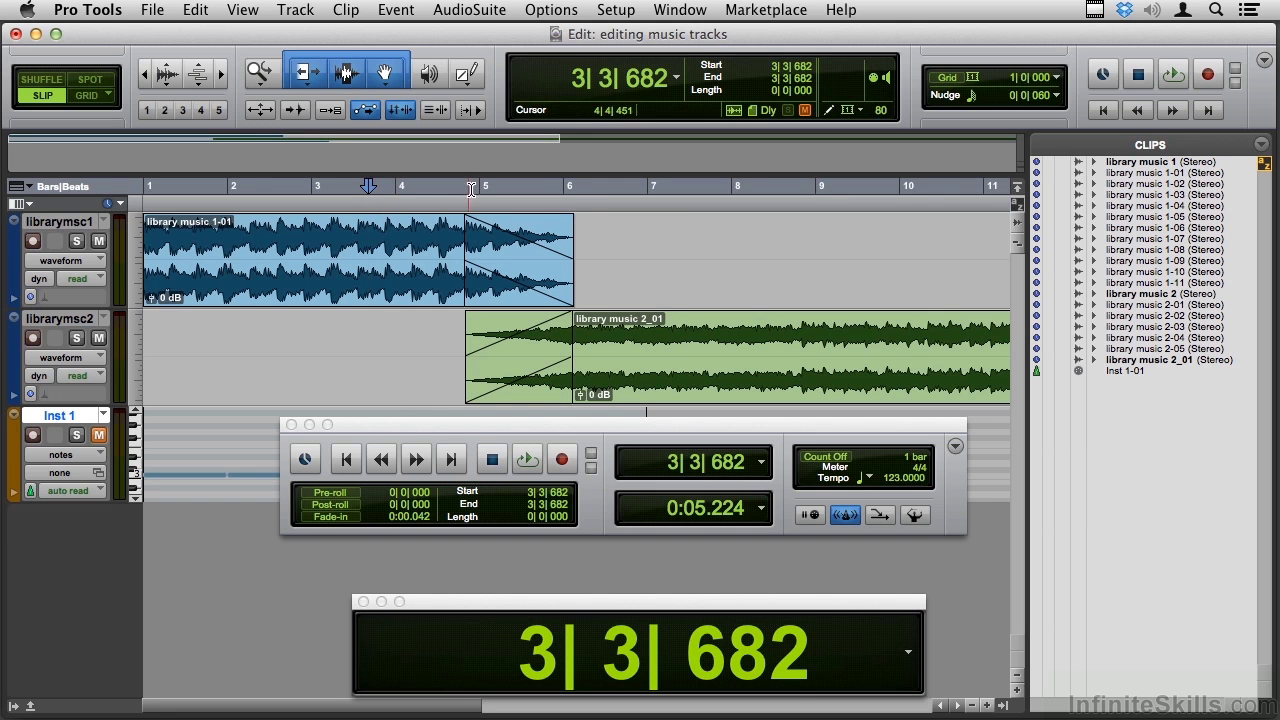
pyautogui.moveTo(573, 258)
pyautogui.mouseDown()
pyautogui.moveTo(488, 258)
pyautogui.moveTo(520, 258)
pyautogui.mouseUp()
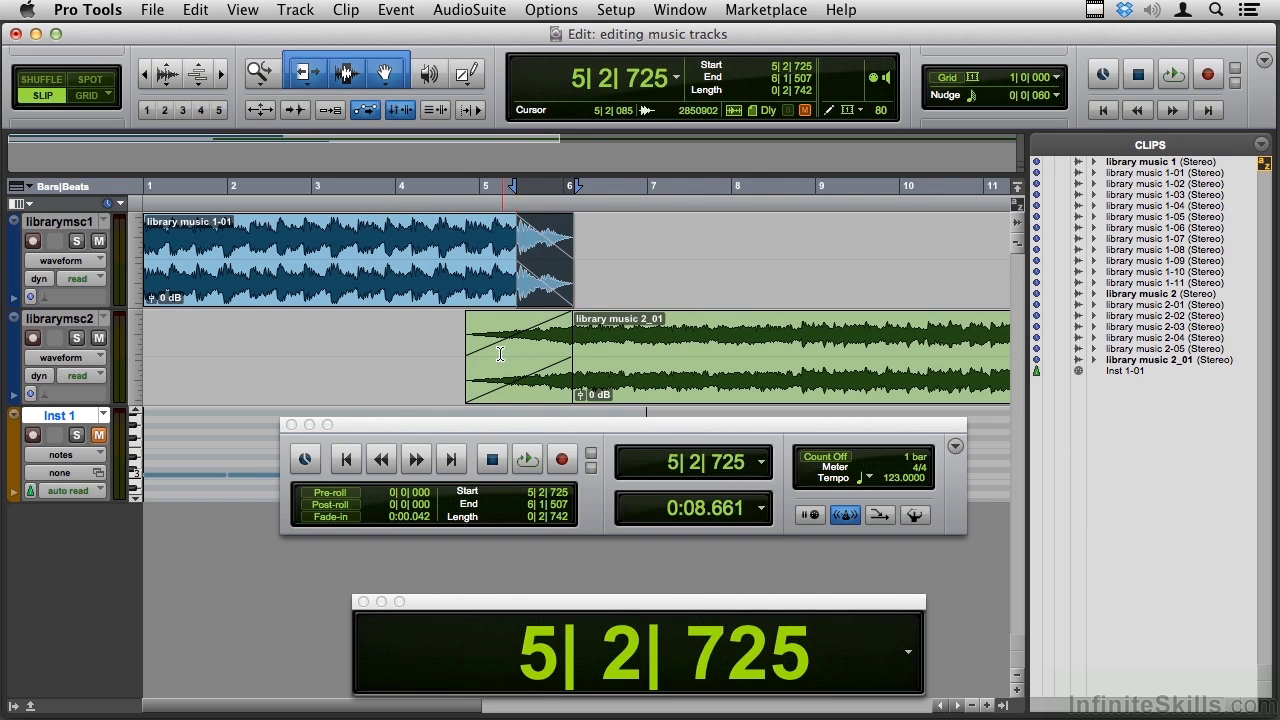
pyautogui.moveTo(467, 352); pyautogui.dragTo(517, 349)
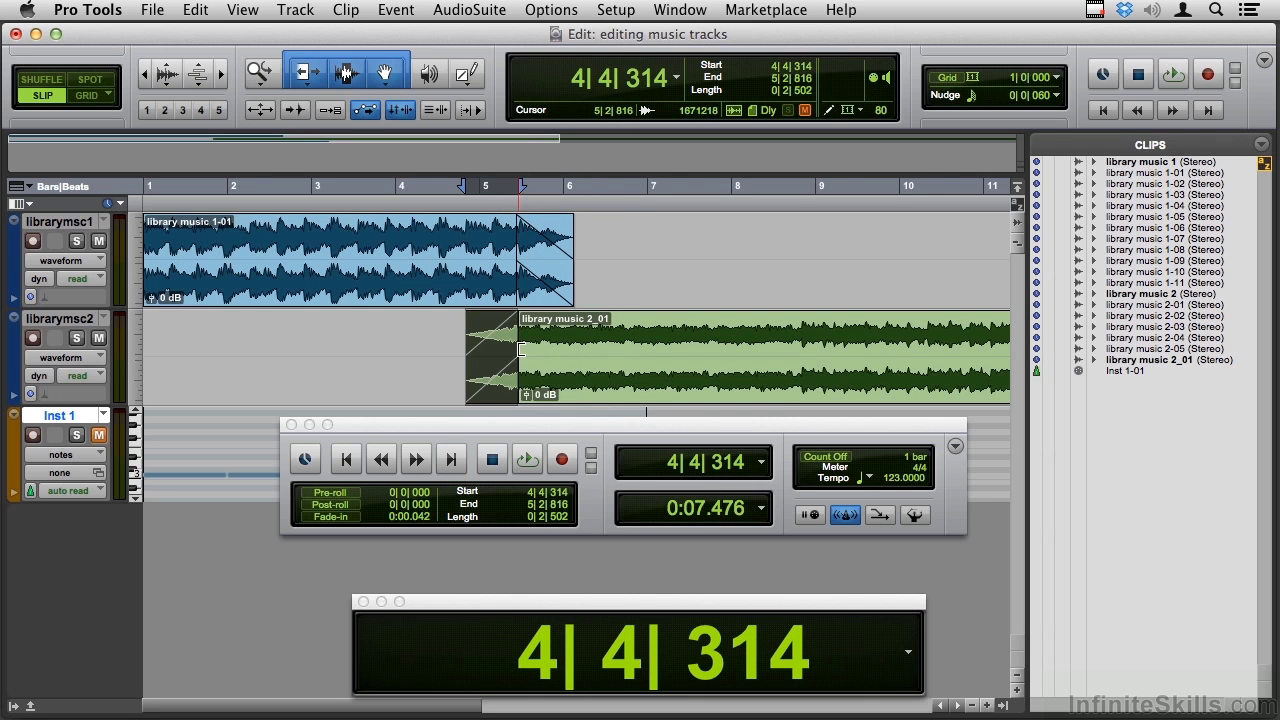
# - Set the playback start at 3|4|042 and audition the revised crossfade
pyautogui.click(374, 181)
pyautogui.press('space')
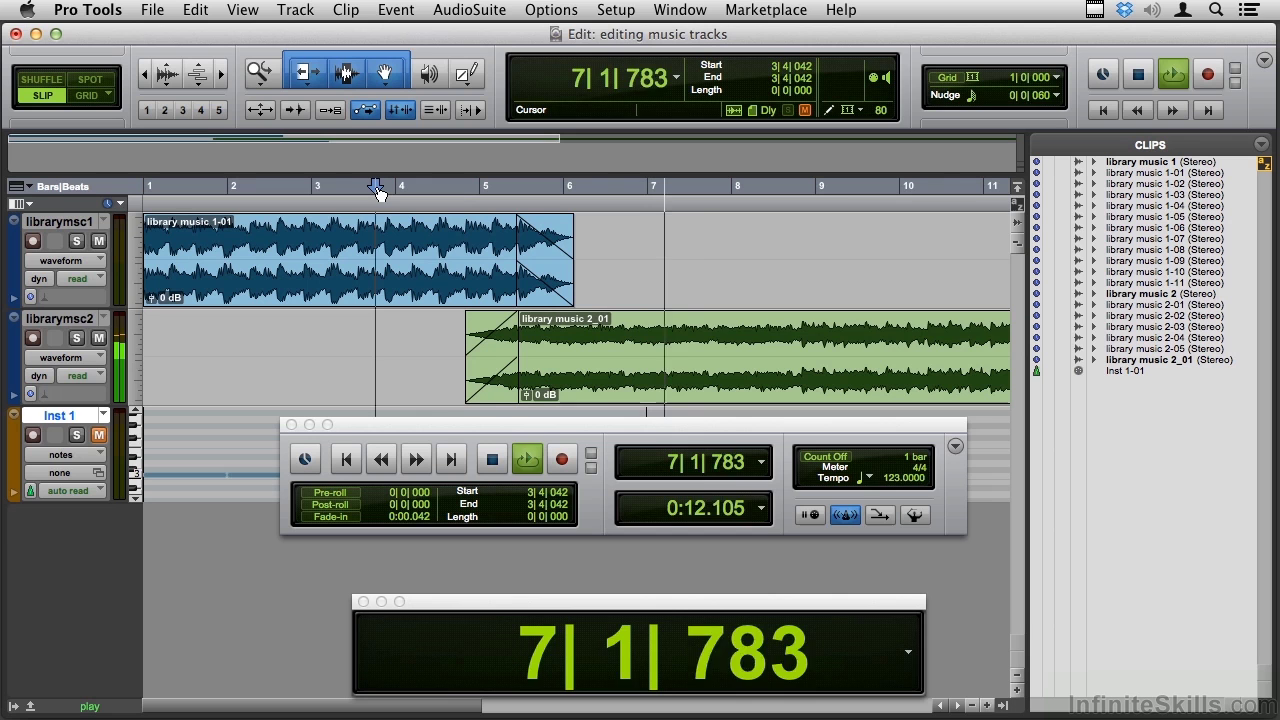
pyautogui.press('space')
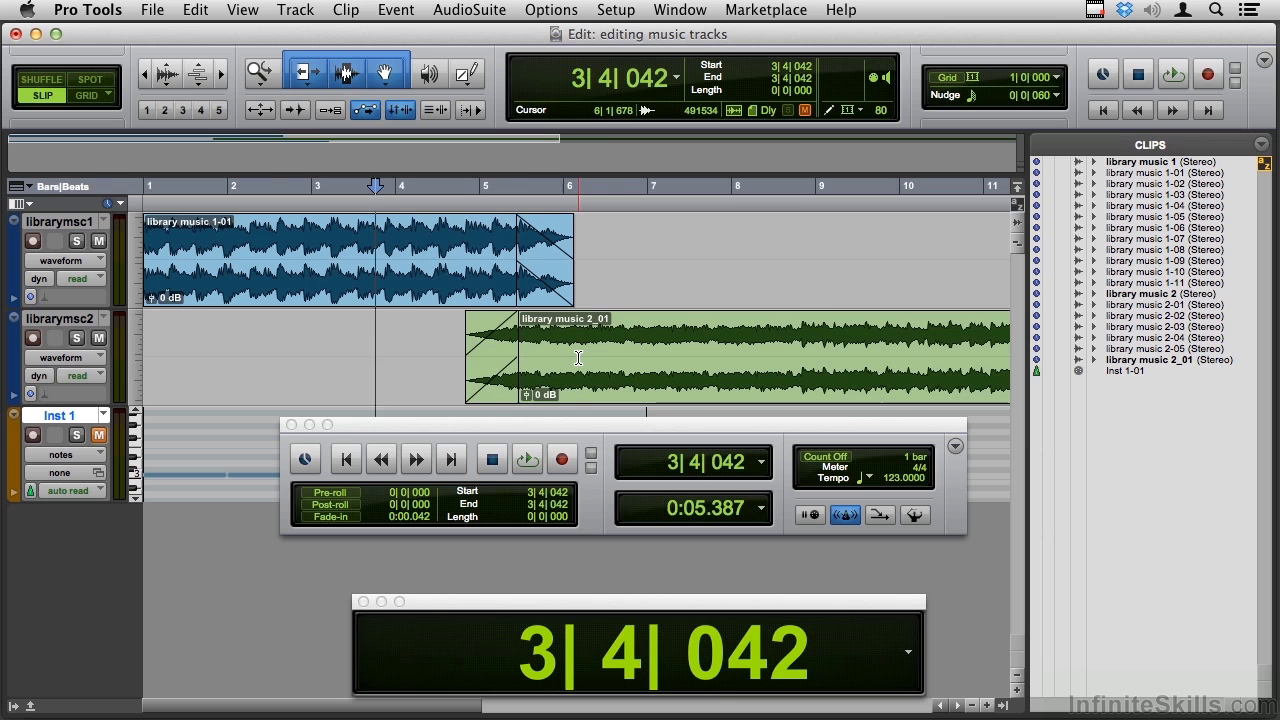
# - Select both tracks from bar 1 to the end of 2_01 and consolidate them into library music 1_01 and 2_02
pyautogui.press('super+bracketleft')
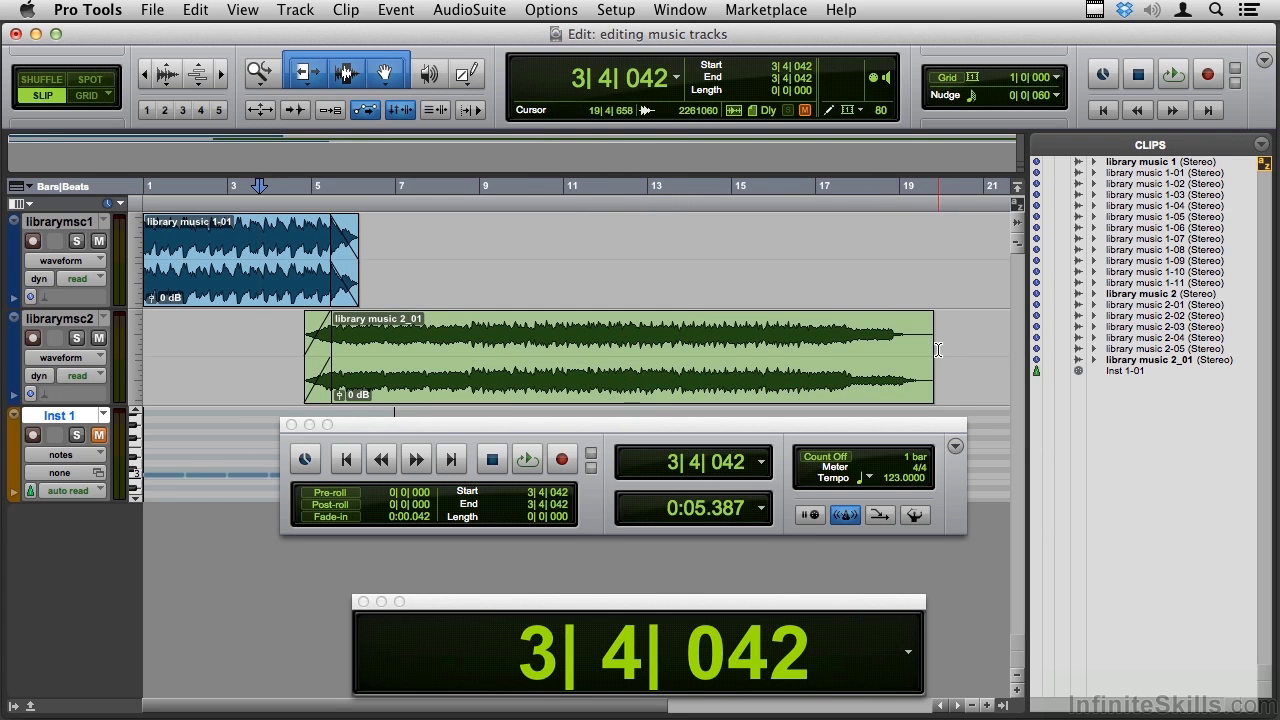
pyautogui.moveTo(938, 349); pyautogui.dragTo(54, 282)
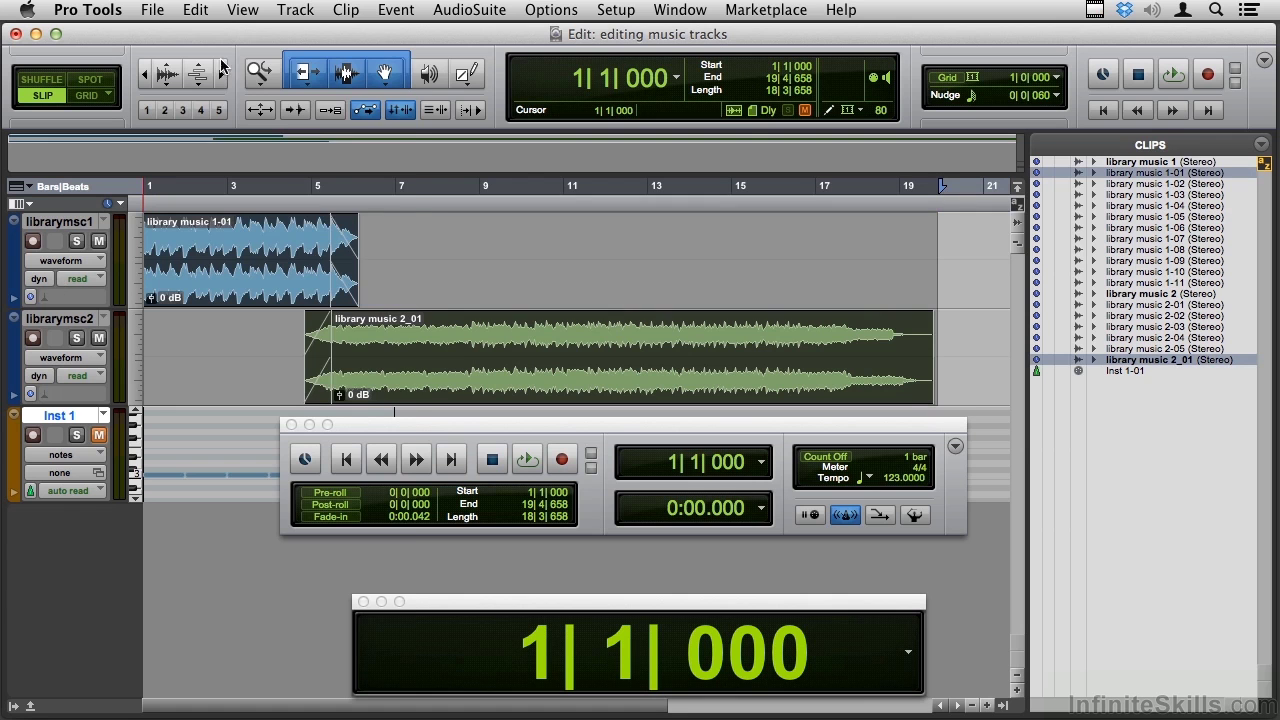
pyautogui.click(196, 9)
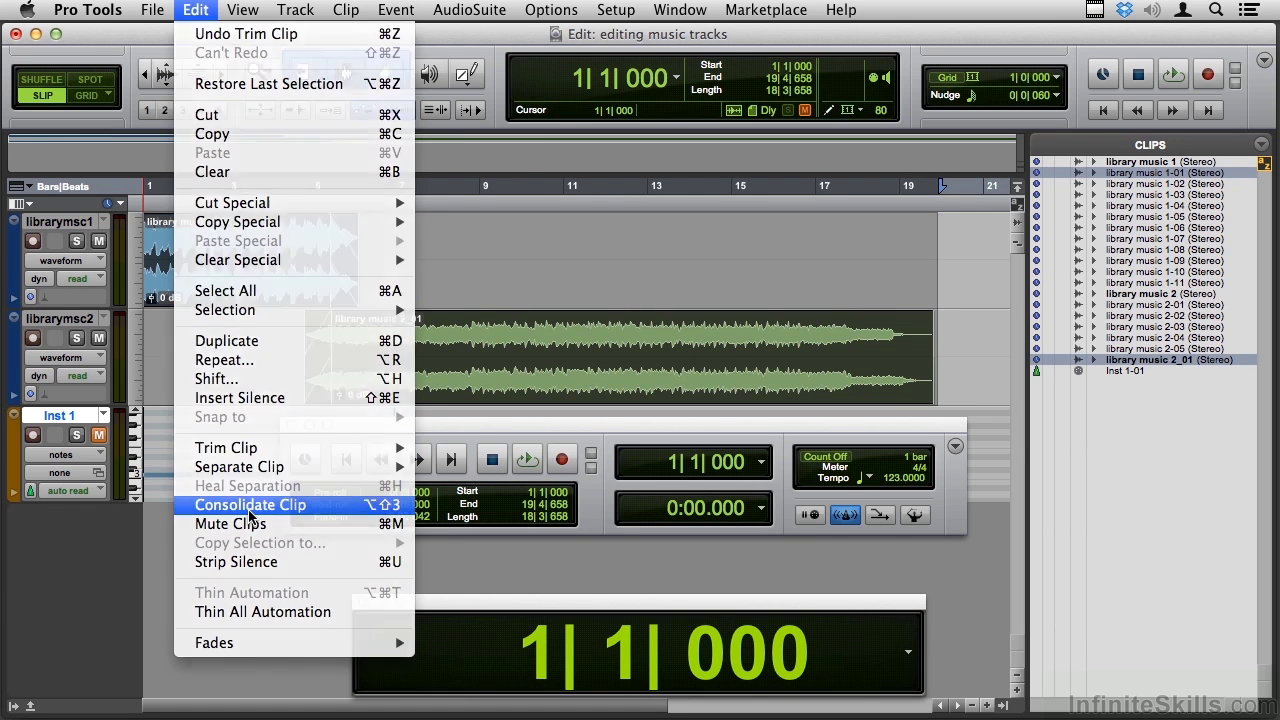
pyautogui.click(249, 510)
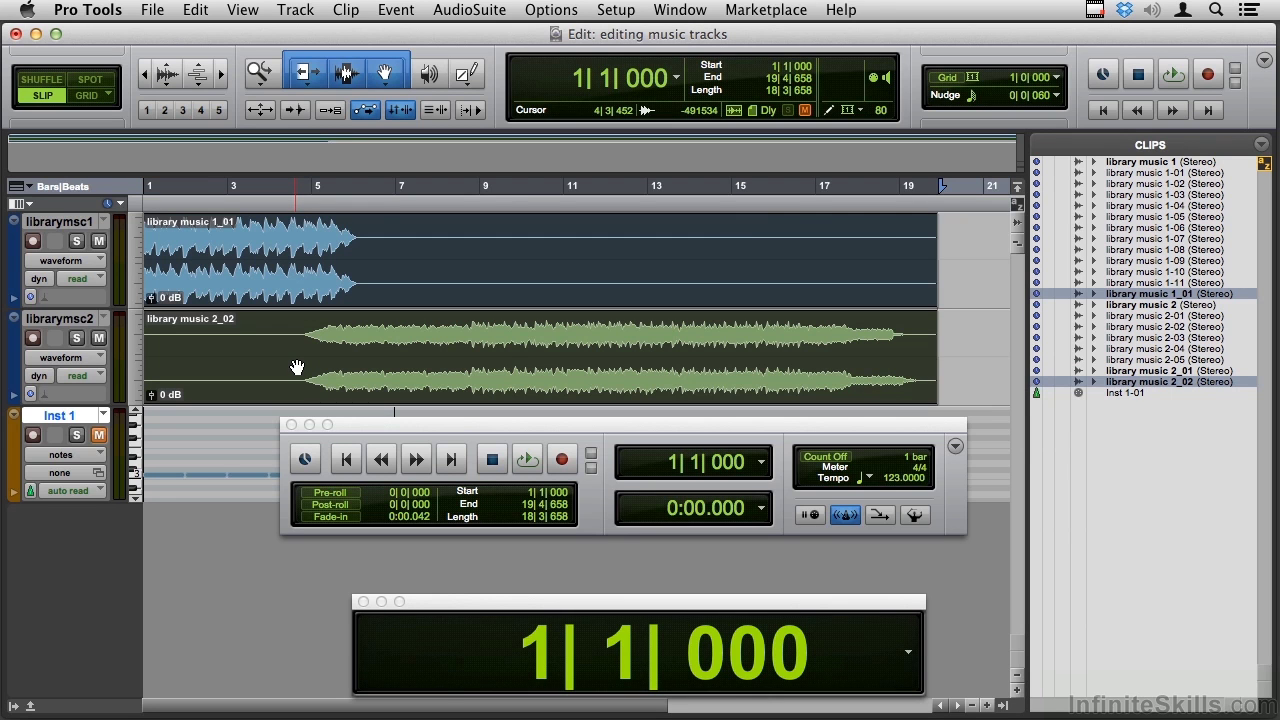
# - Undo Consolidate Clip, then look at File > Bounce to > Disk and close it without bouncing
pyautogui.press('super+z')
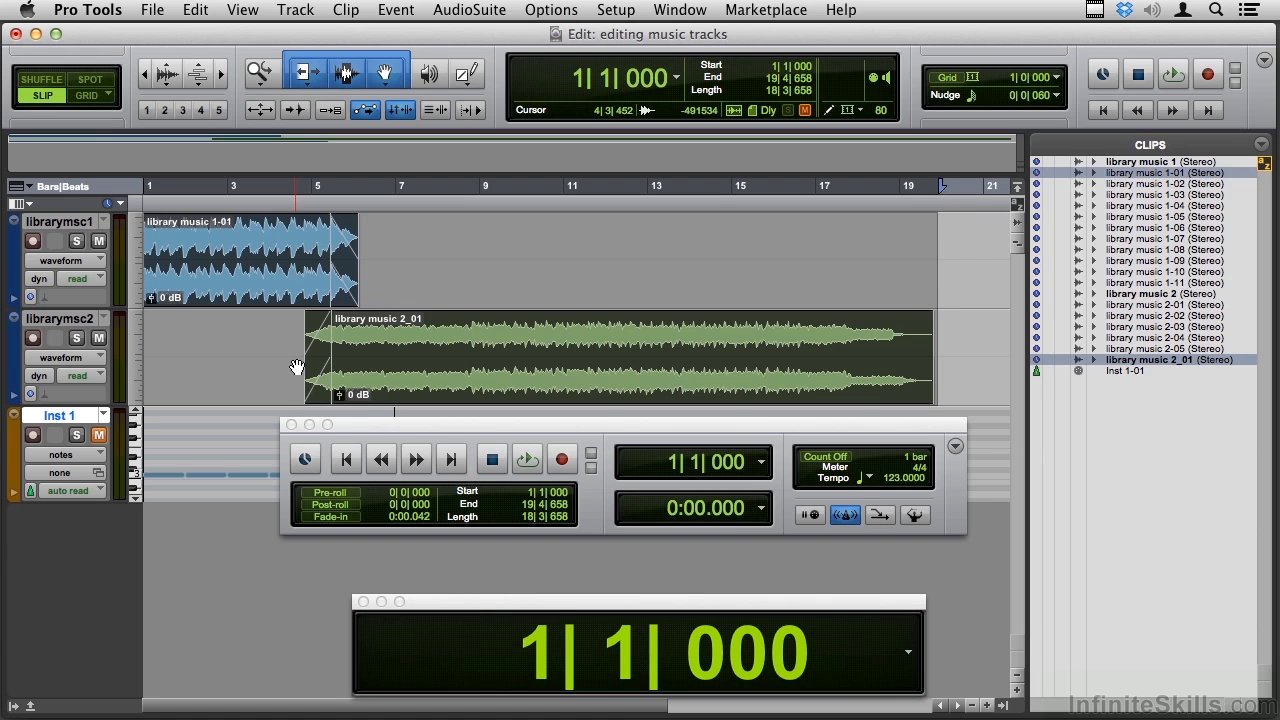
pyautogui.click(155, 10)
pyautogui.moveTo(226, 266)
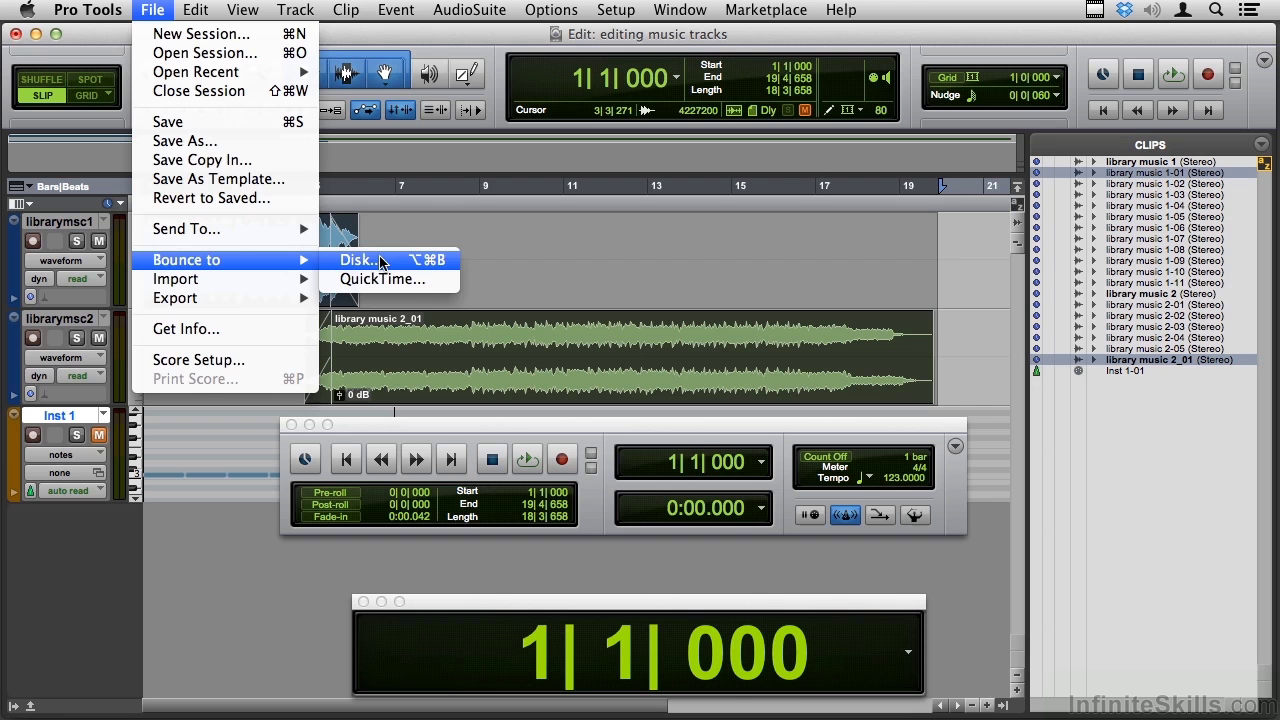
pyautogui.click(488, 252)
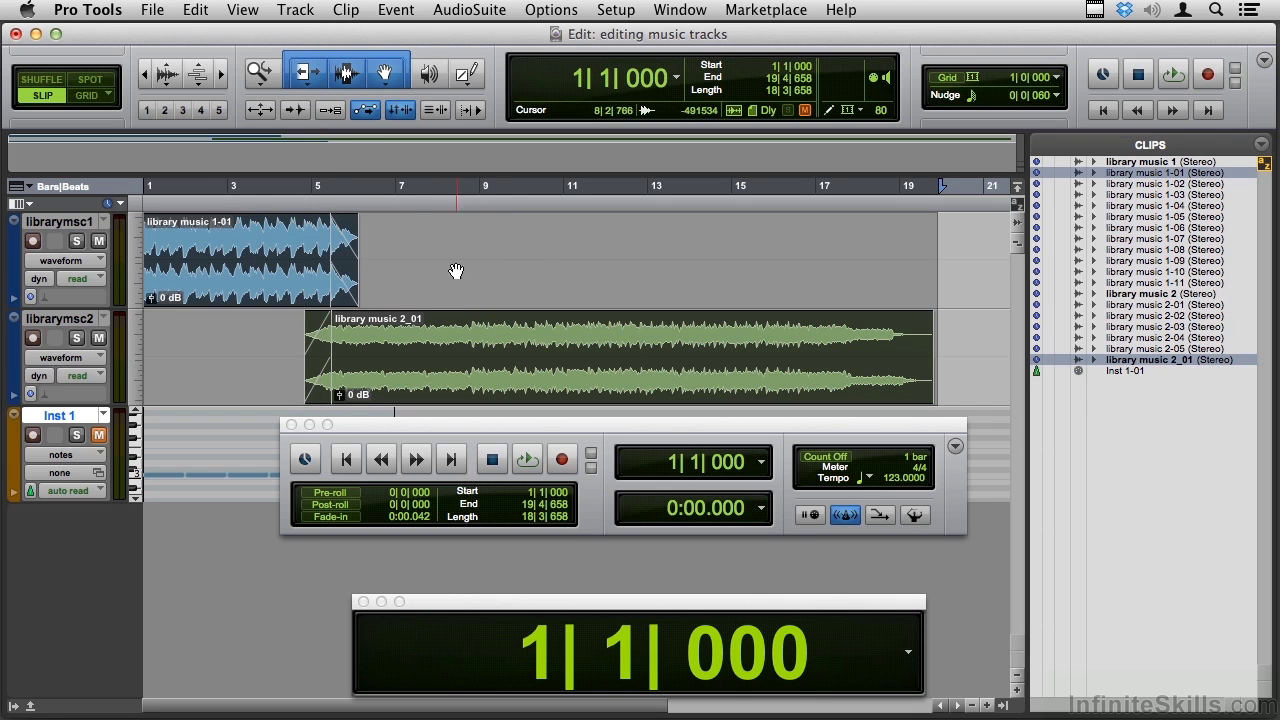